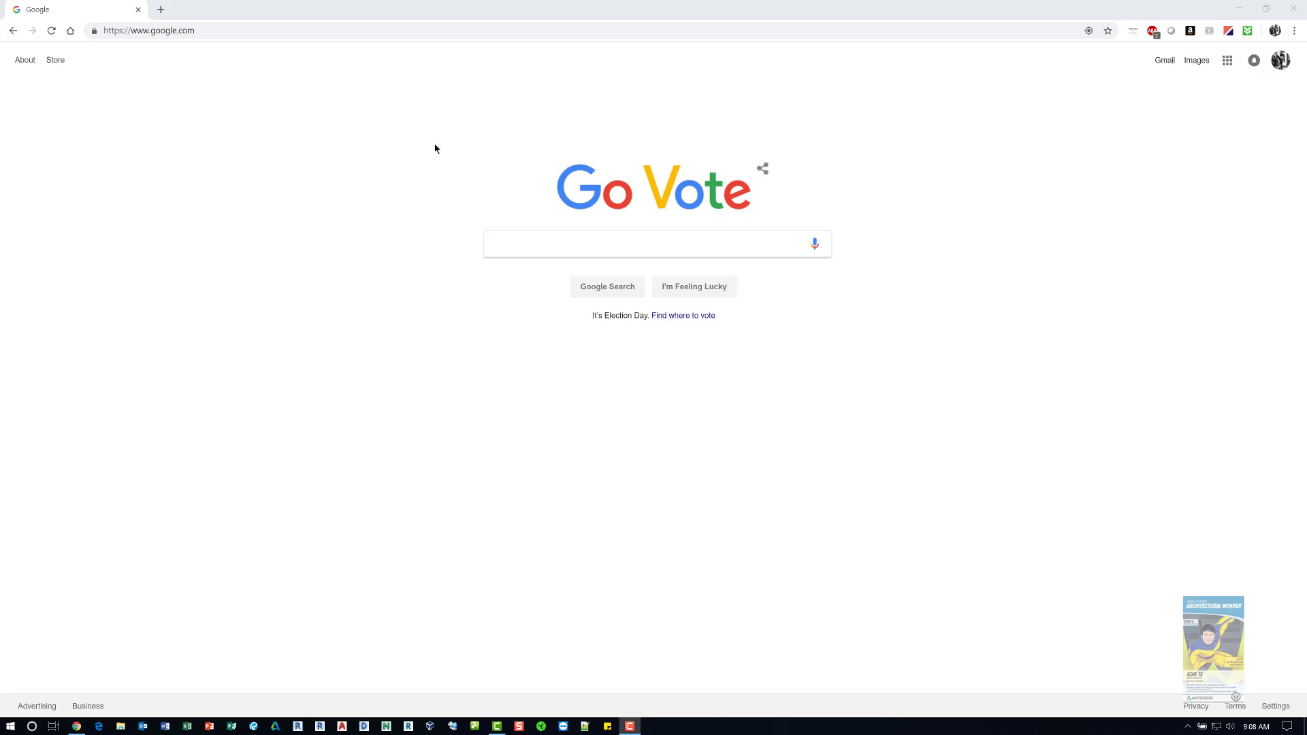
Open manage.autodesk.com and sign in to the Autodesk account with the prefilled credentials
click(271, 37)
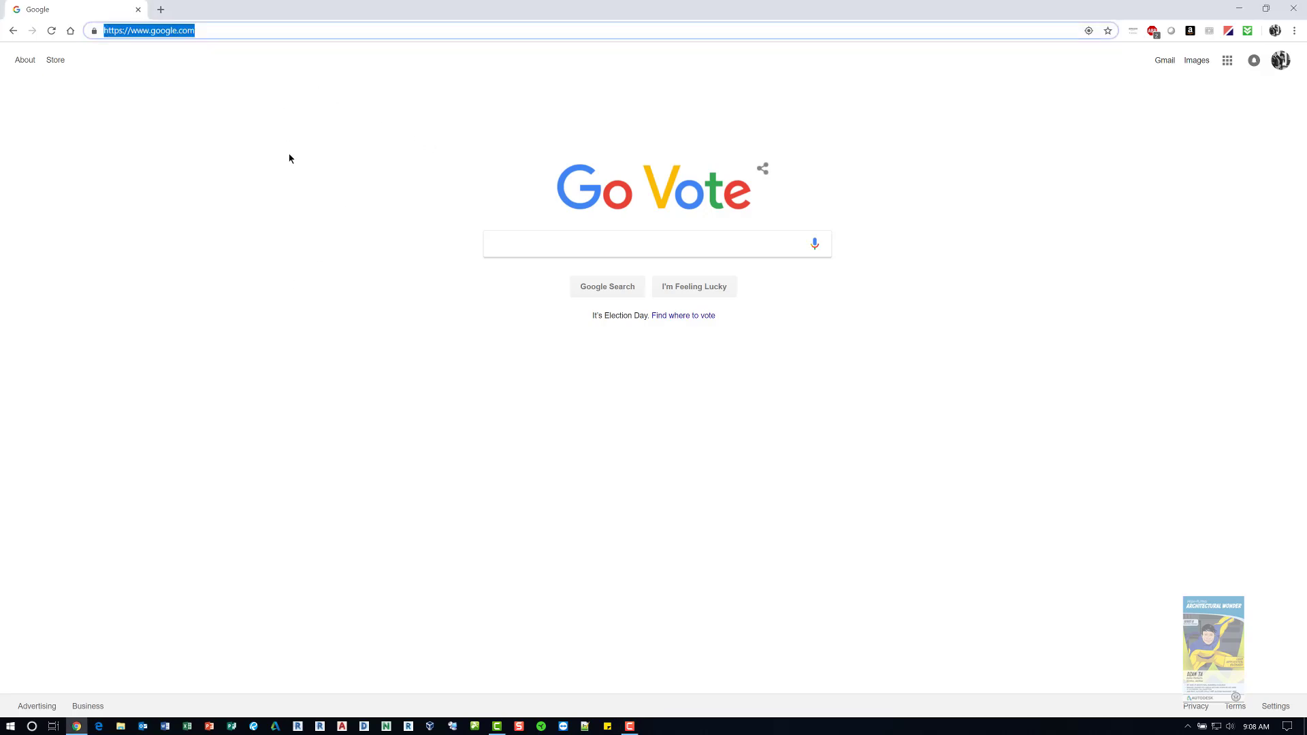
text(manage.autodesk)
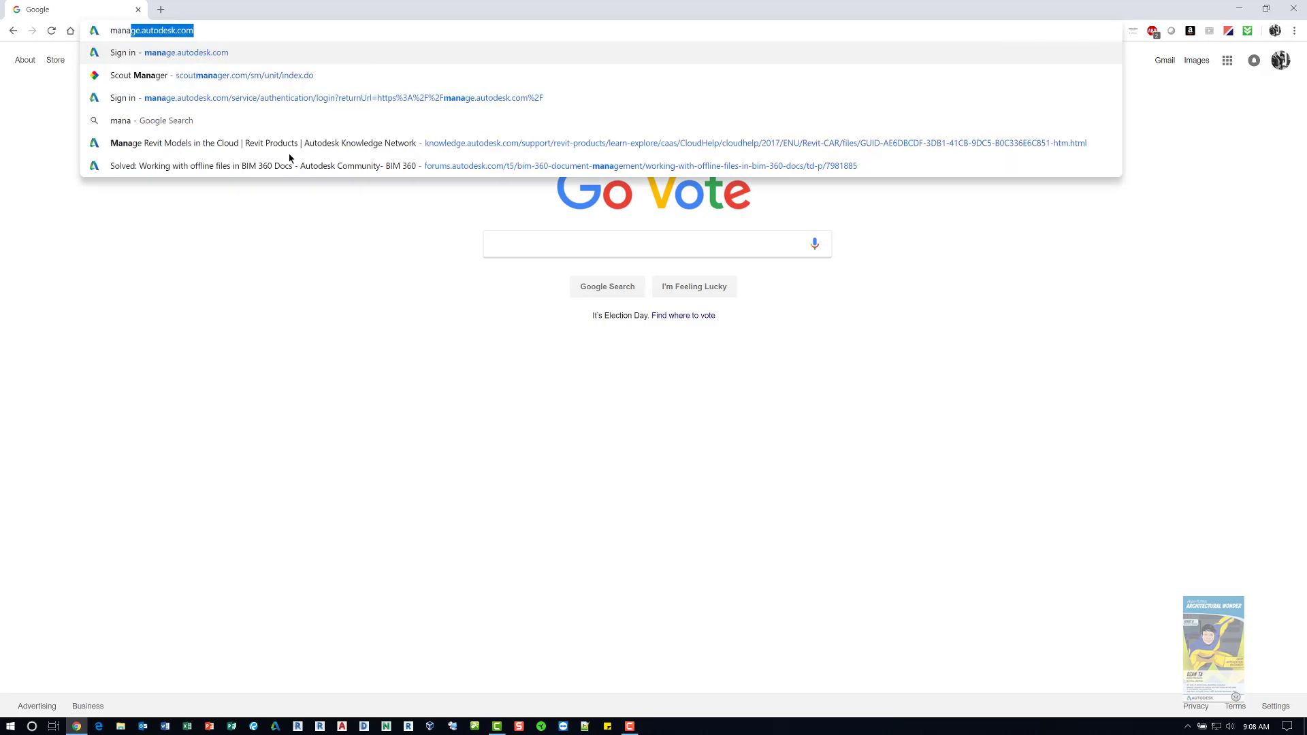
key(Return)
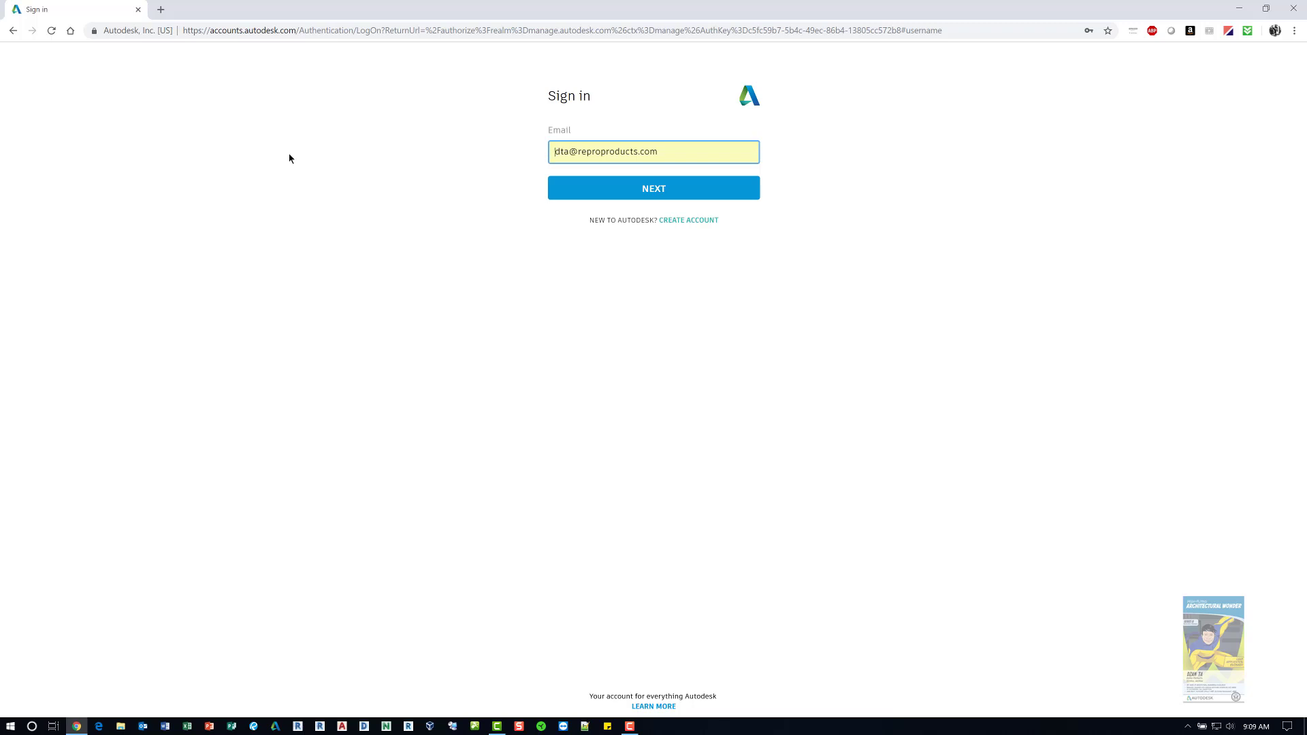
click(657, 195)
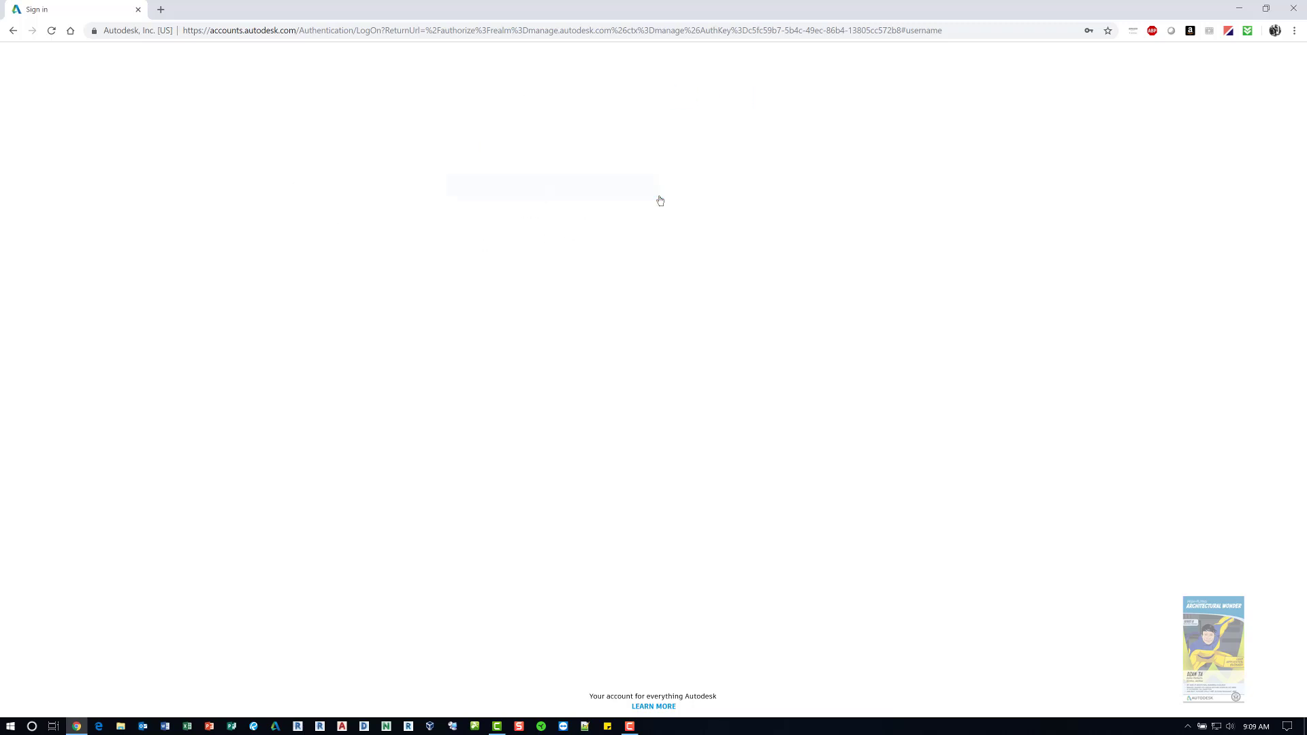
click(653, 231)
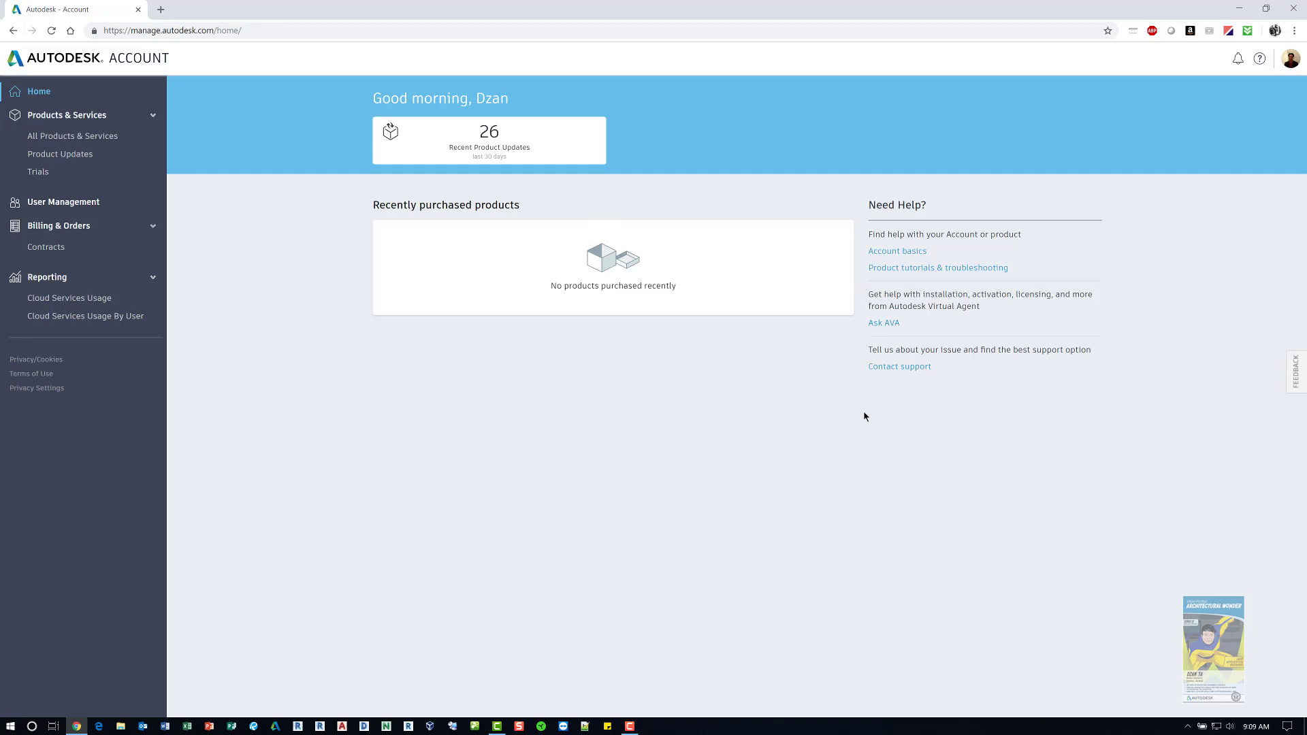
Open the Account basics help page, look over its account management topics, and close the page
click(890, 253)
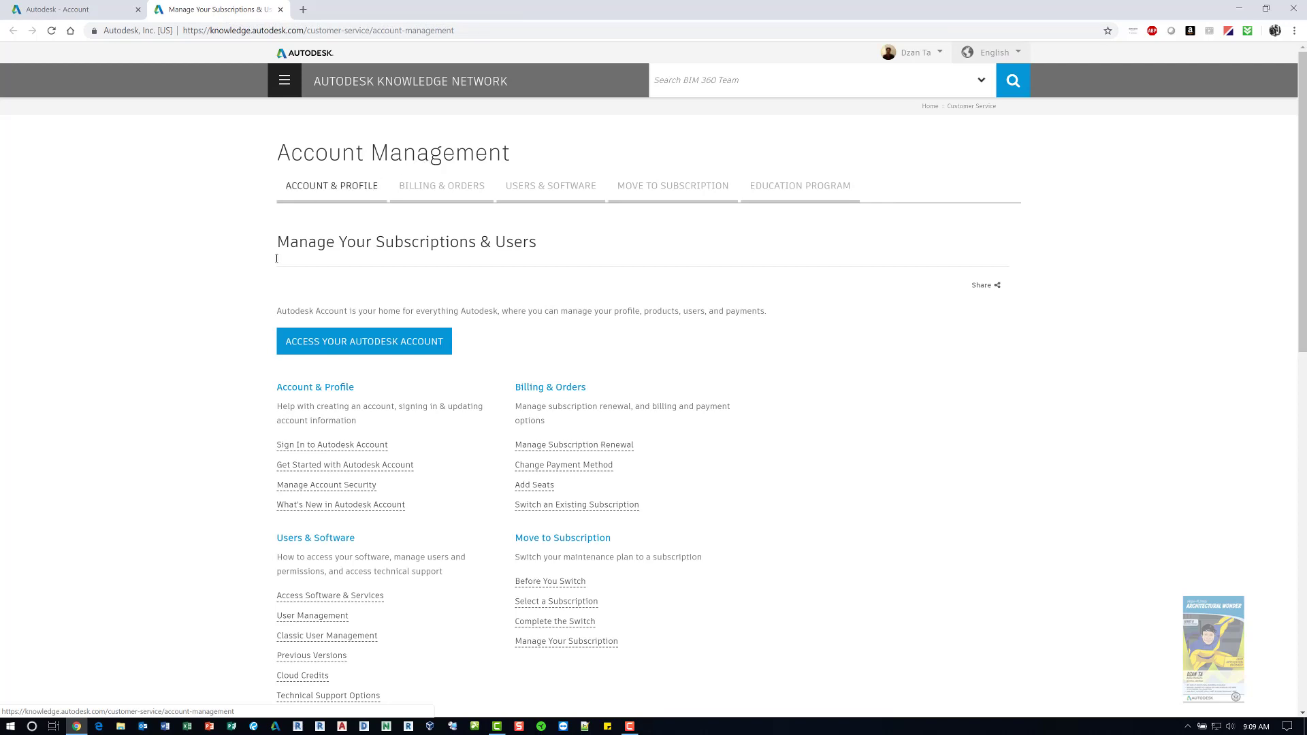
scroll(490, 401, down, 2)
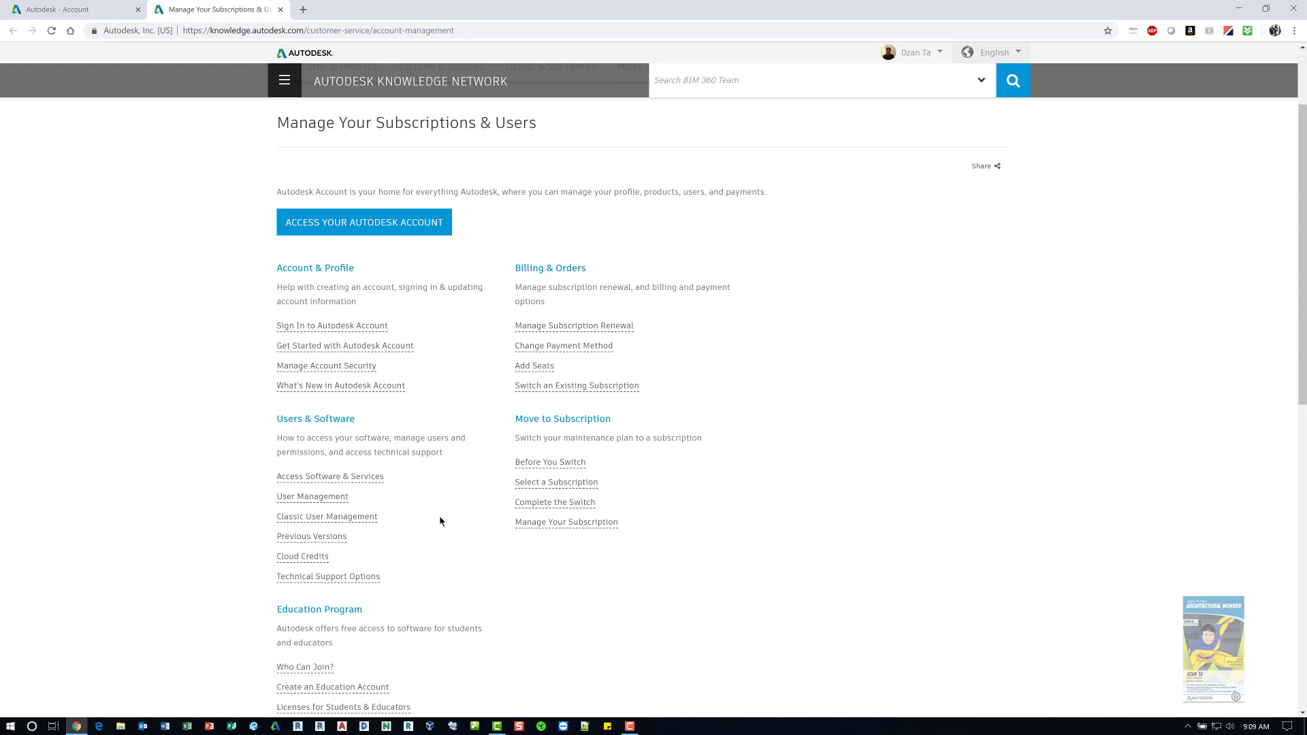
scroll(429, 530, up, 2)
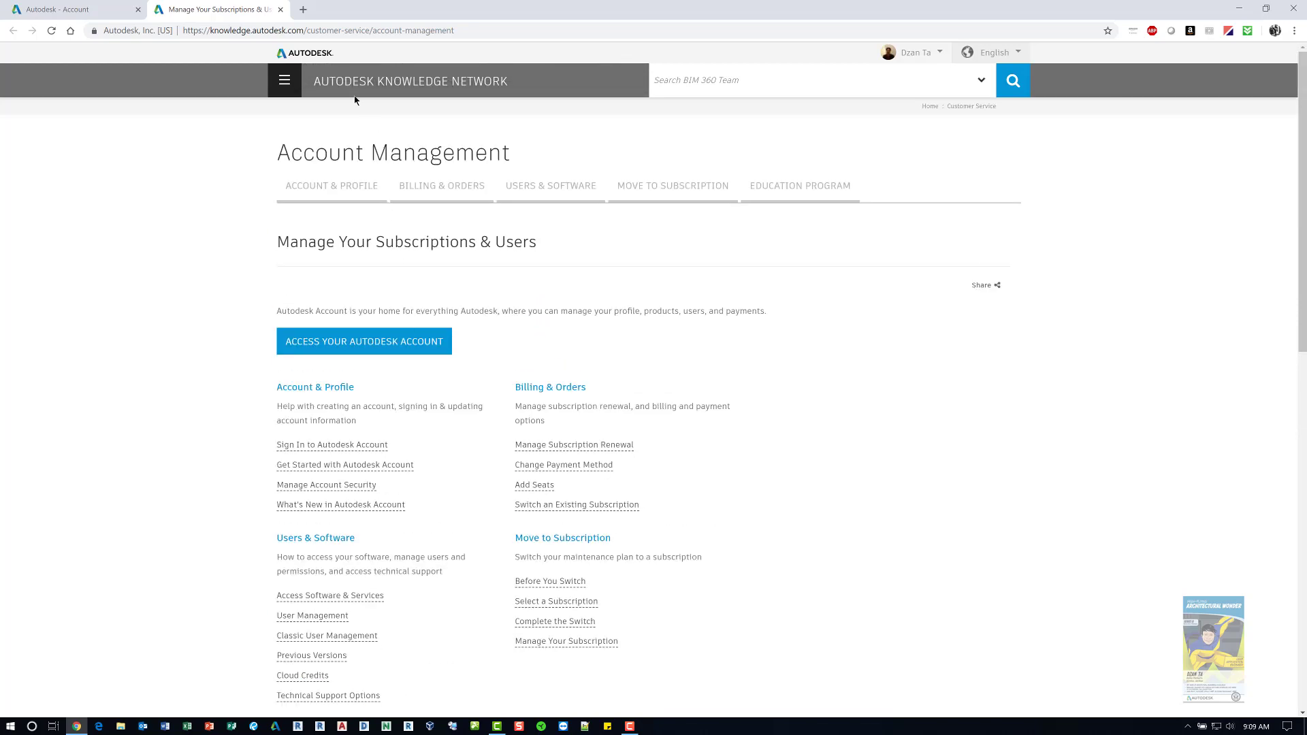
click(281, 9)
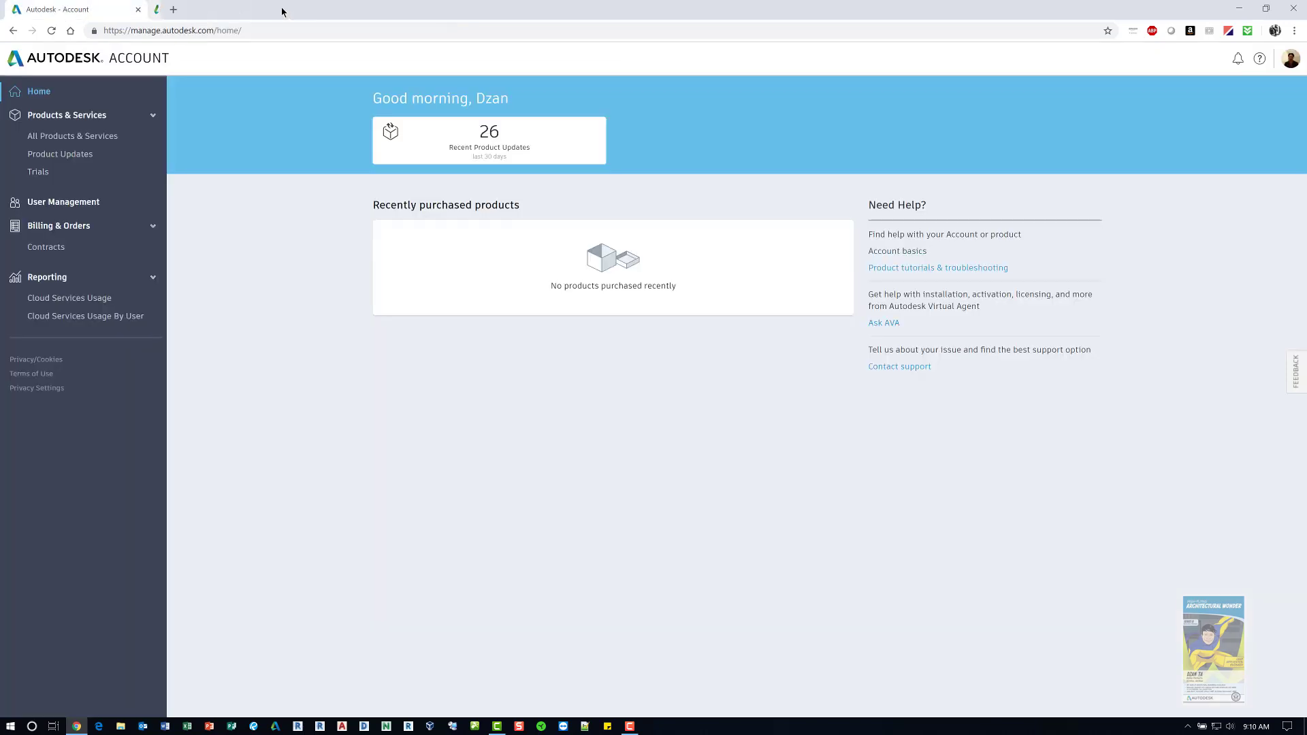
Open the product tutorials and troubleshooting page, view the Revit Products support resources, and close the page
click(936, 270)
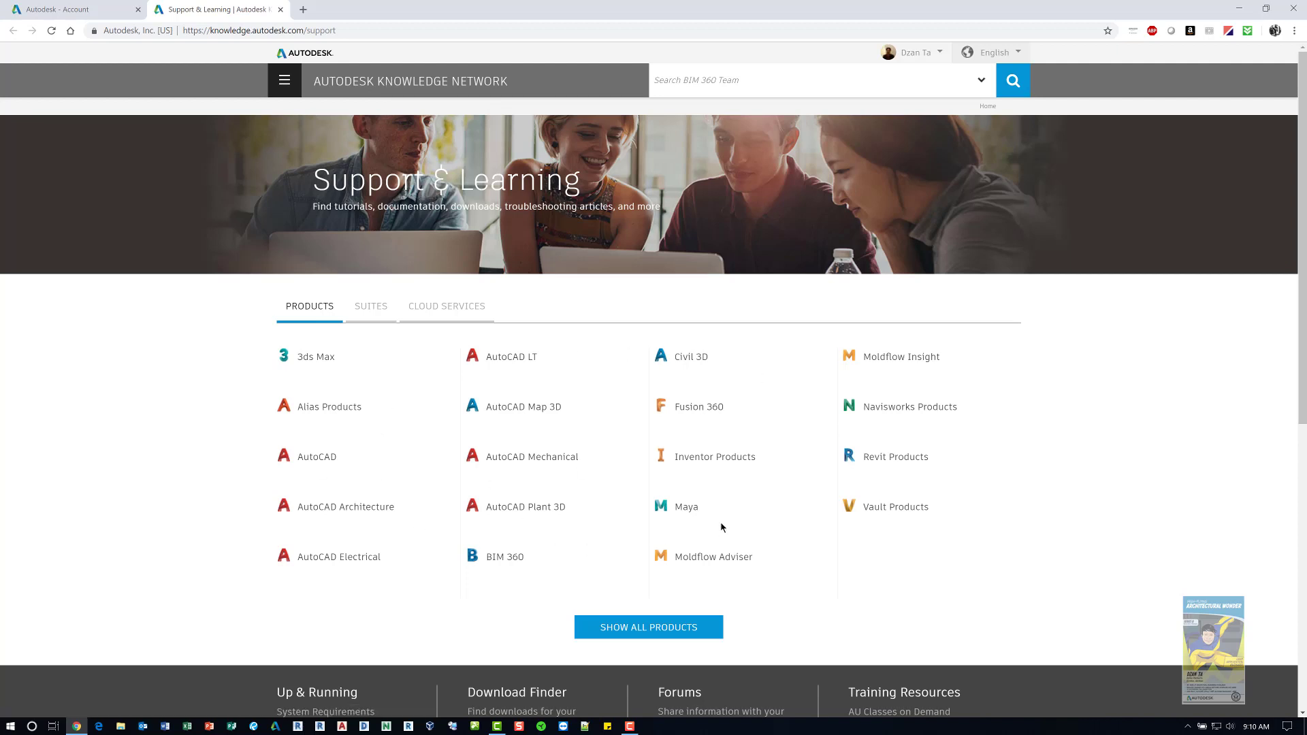
click(897, 460)
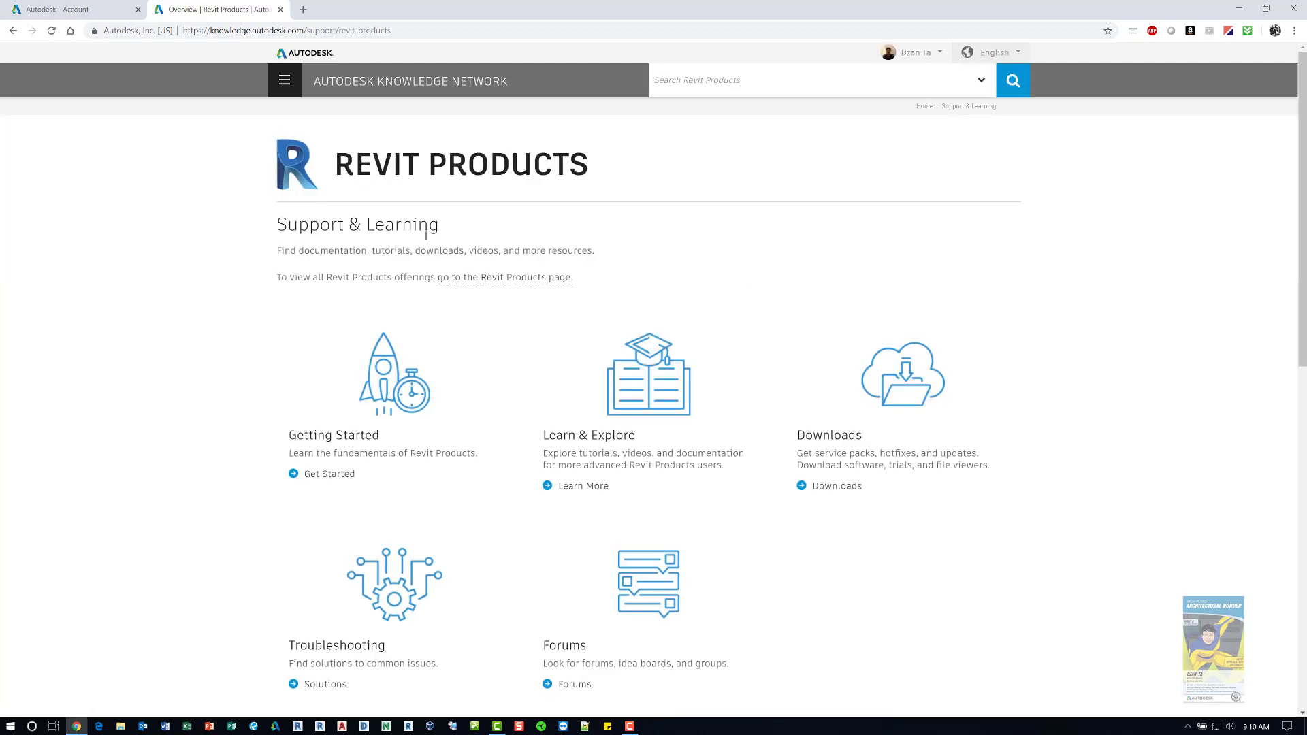
scroll(426, 245, down, 1)
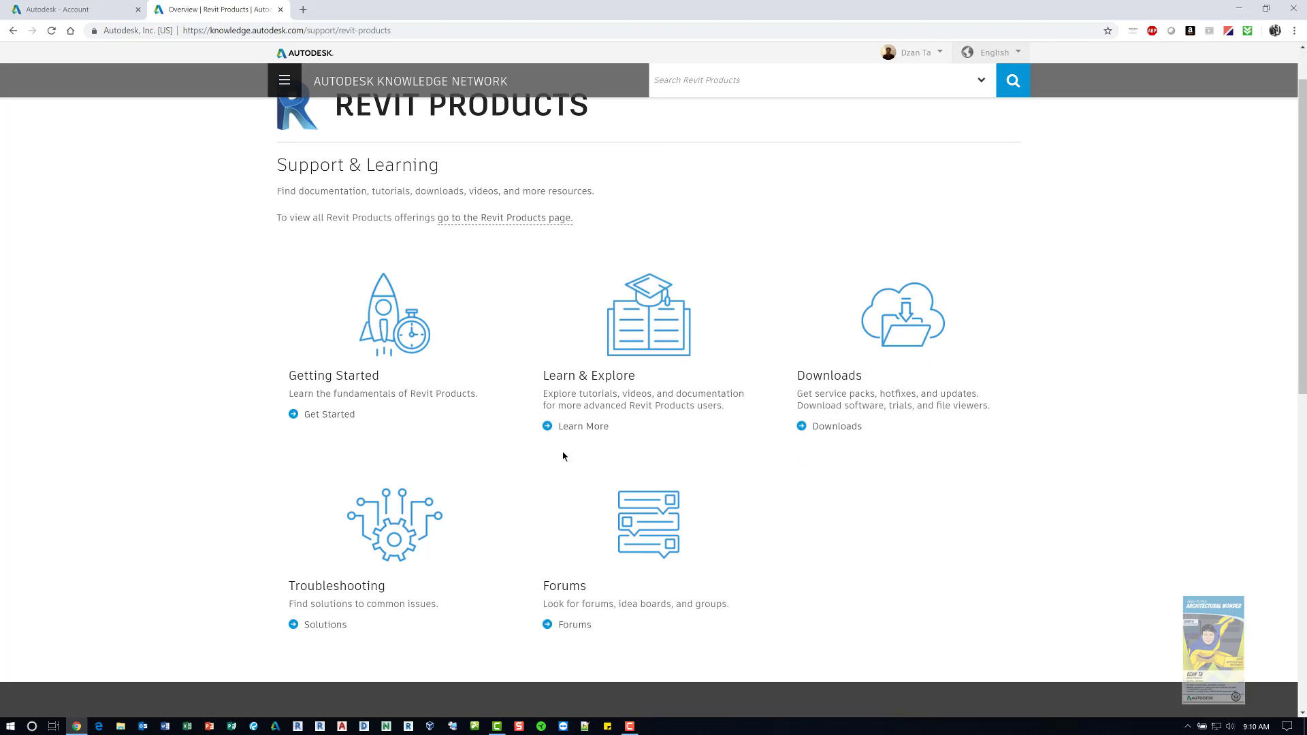
click(279, 10)
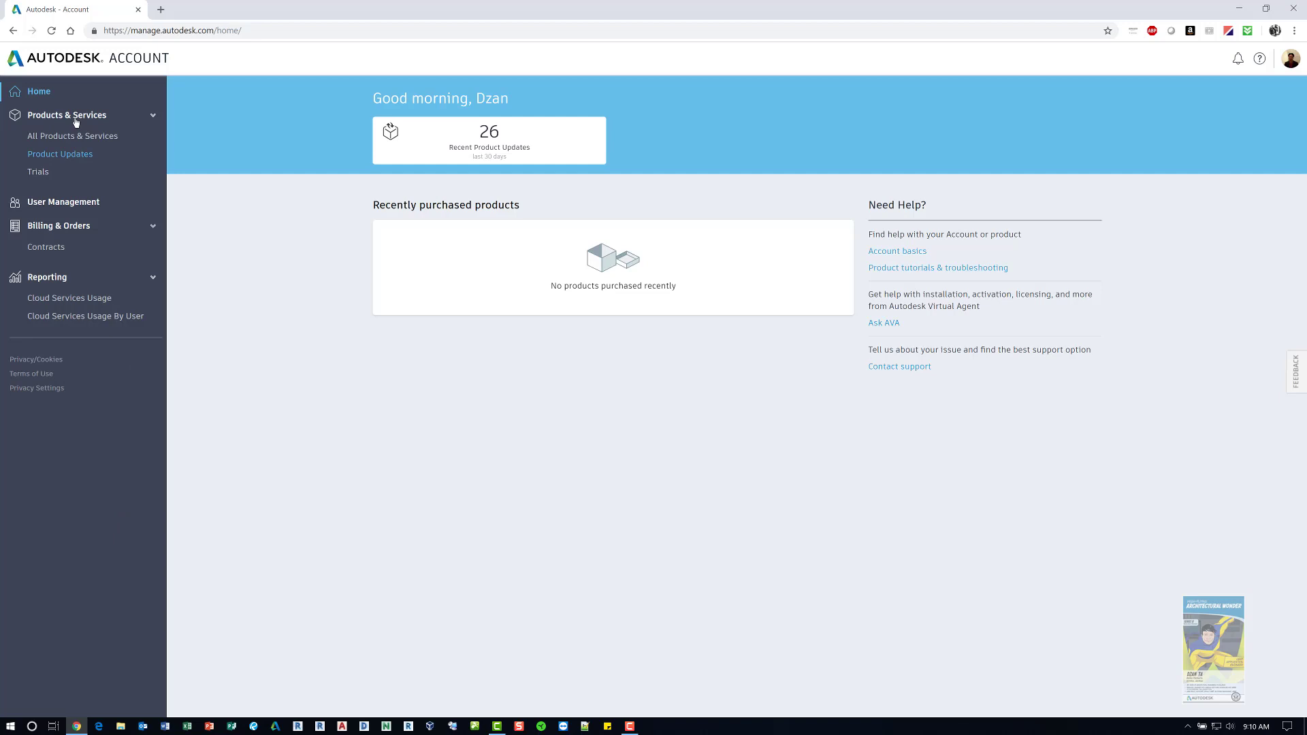
Open the list of all products and services and look through it as far as the Revit entries
click(36, 95)
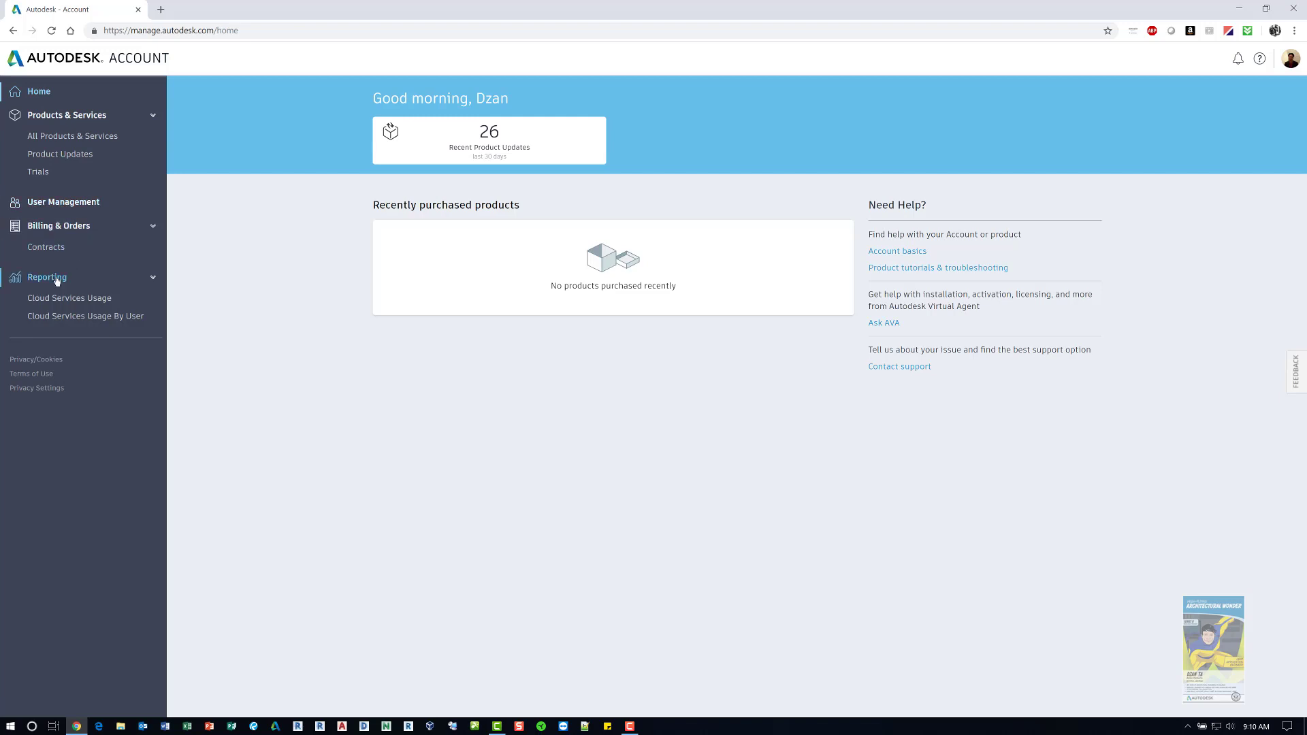
click(85, 138)
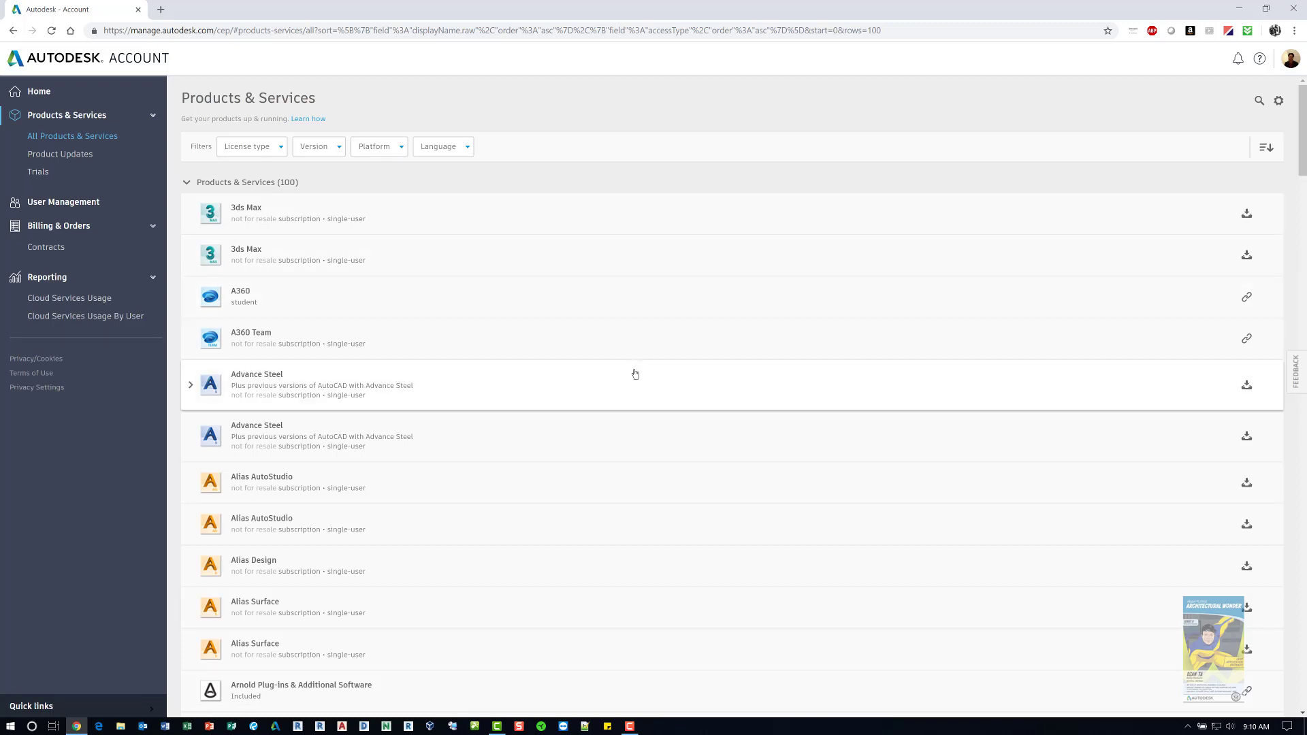
scroll(635, 373, down, 4)
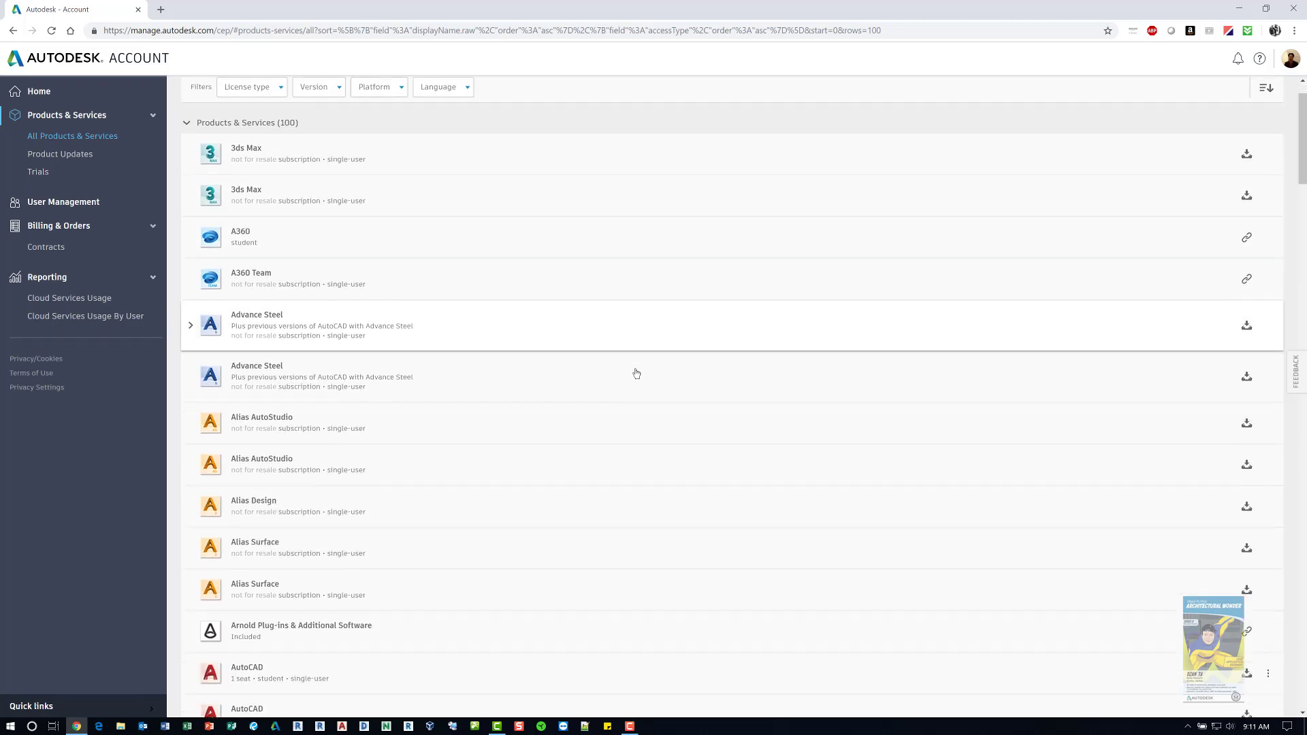
scroll(636, 373, down, 7)
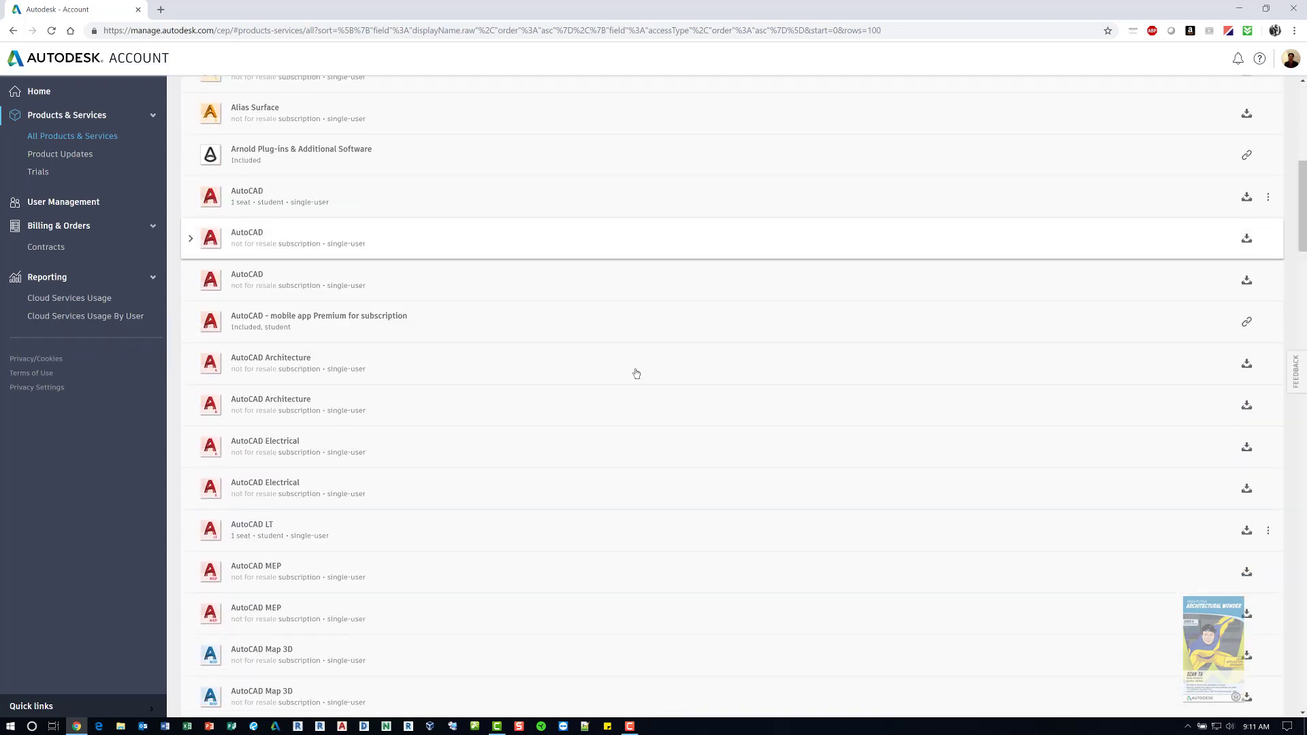
scroll(848, 431, down, 1)
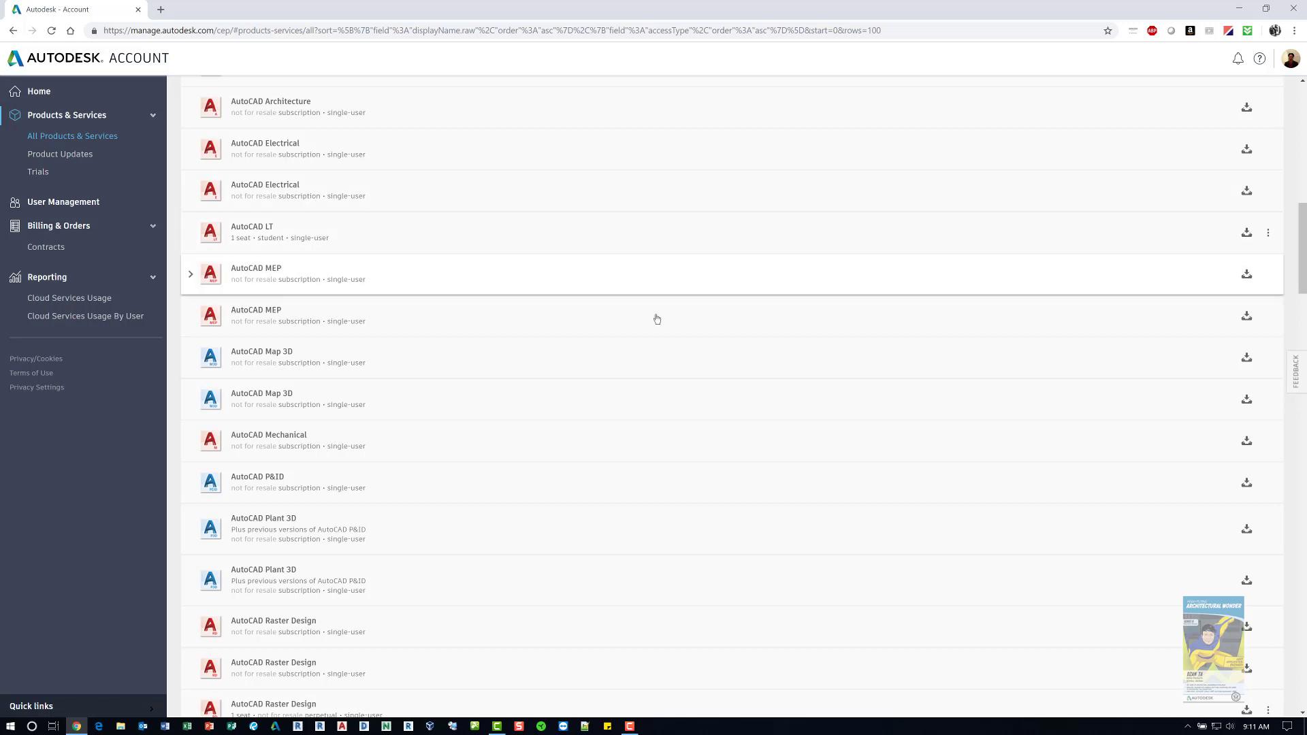
scroll(612, 498, down, 1)
scroll(612, 497, down, 8)
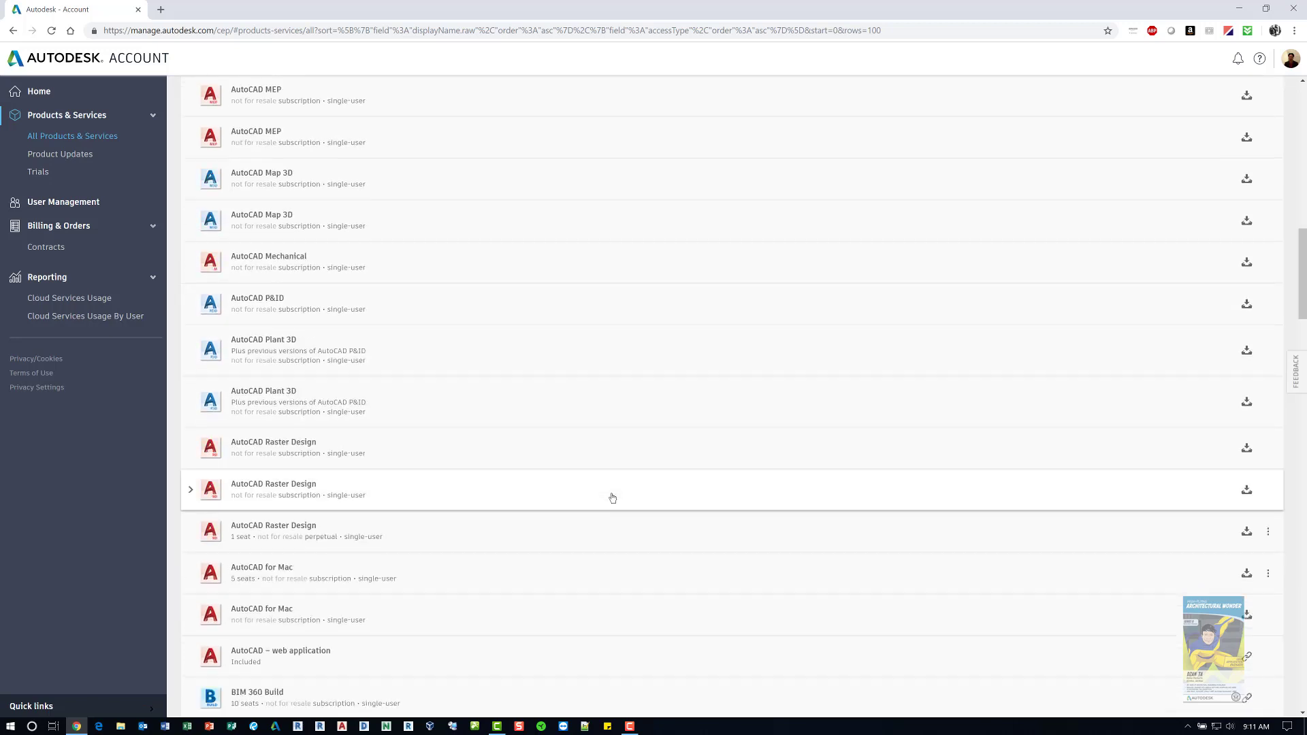
scroll(612, 497, down, 20)
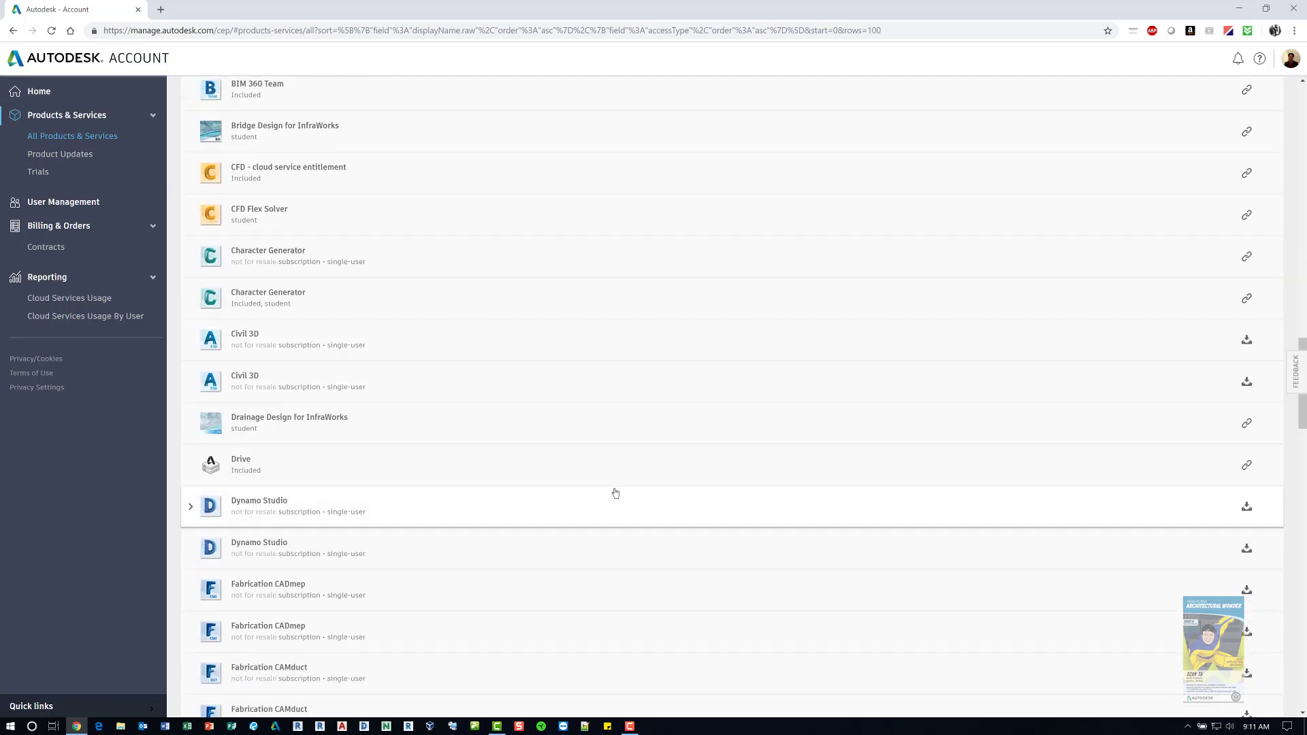
scroll(616, 493, down, 20)
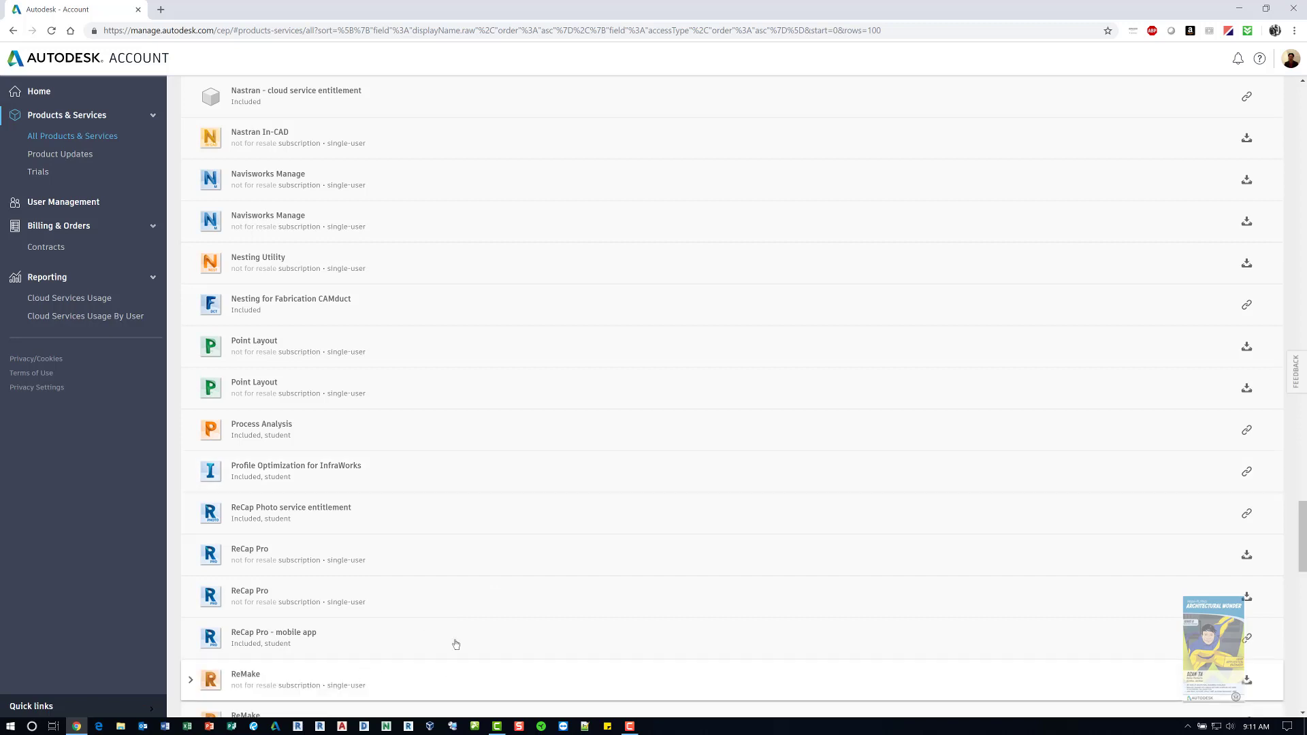
scroll(517, 554, down, 4)
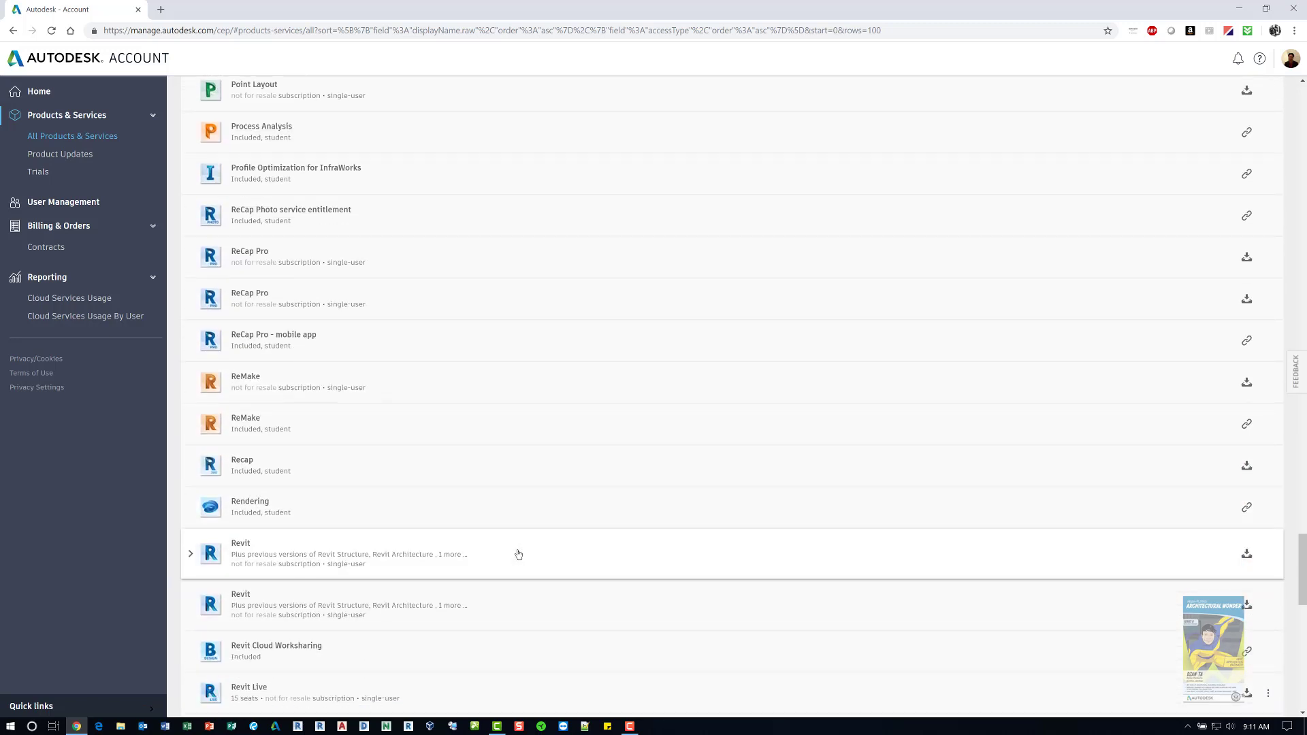
scroll(529, 544, down, 2)
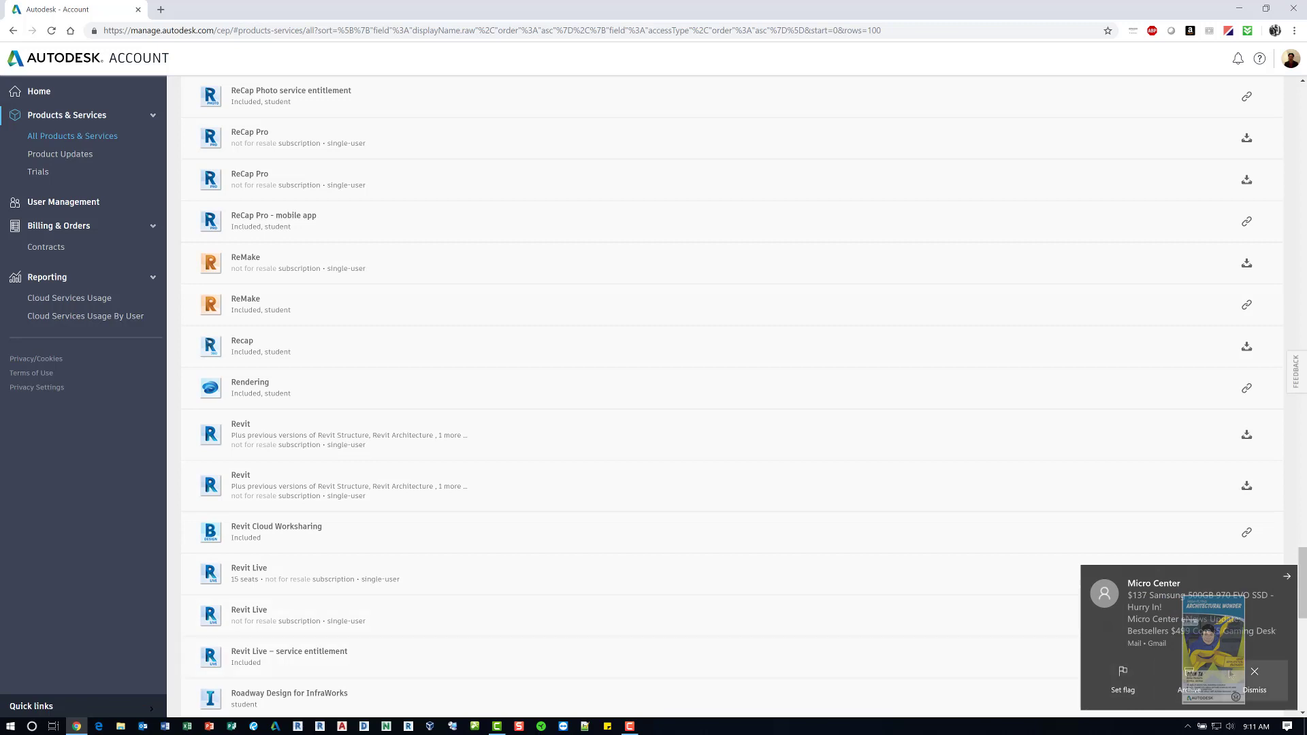
click(1223, 674)
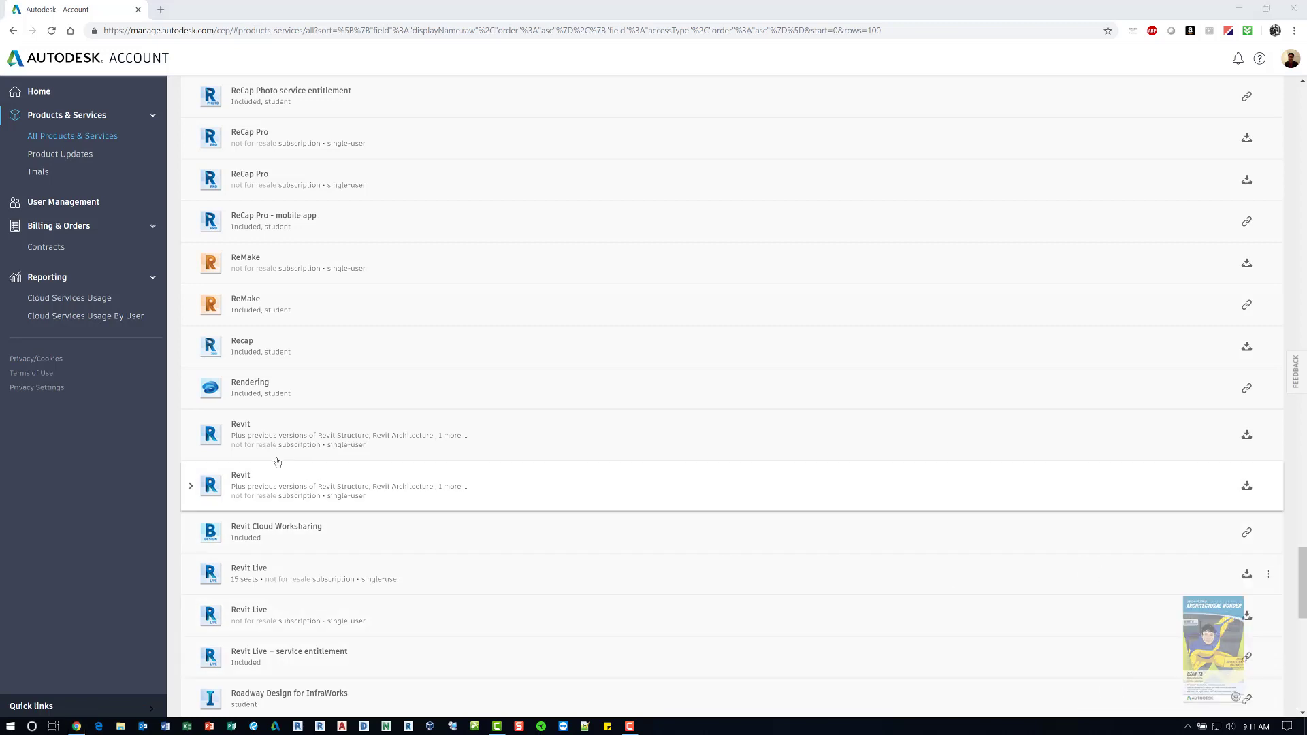
Expand the first Revit entry and review its summary, downloadable versions and activation details
click(191, 436)
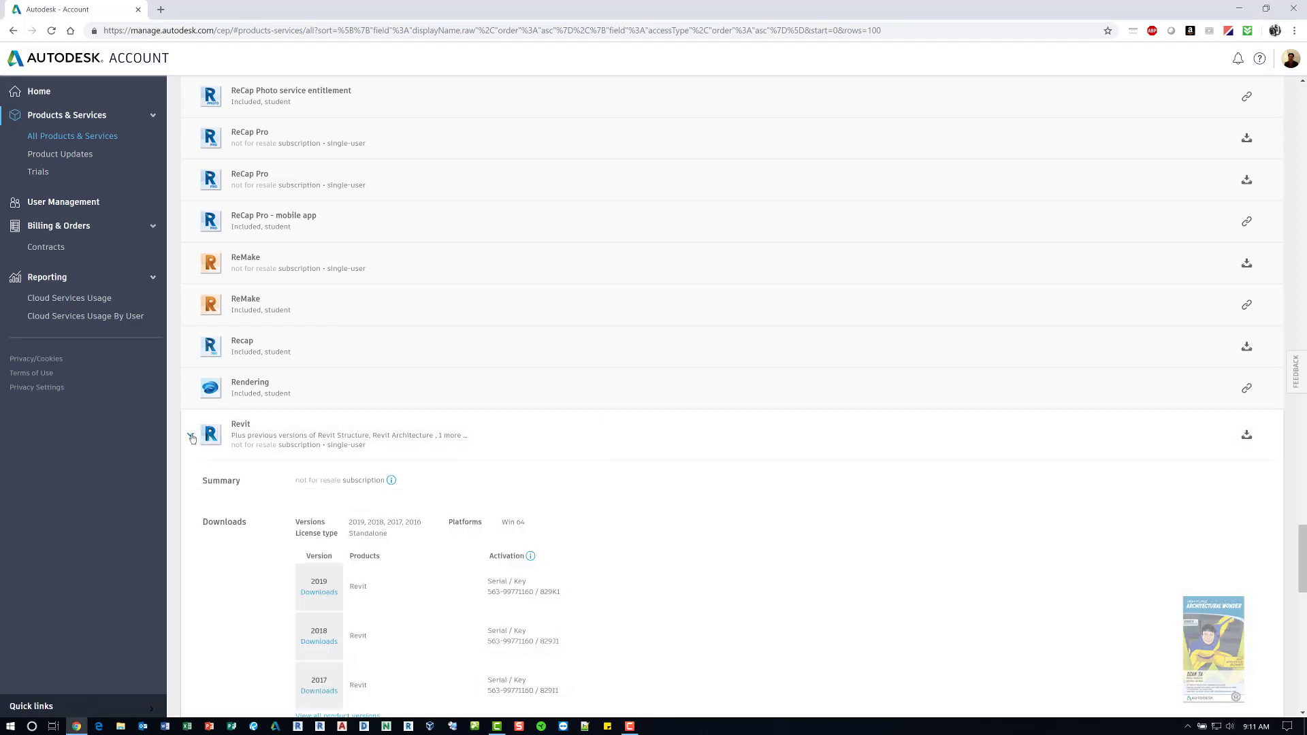
scroll(568, 476, down, 2)
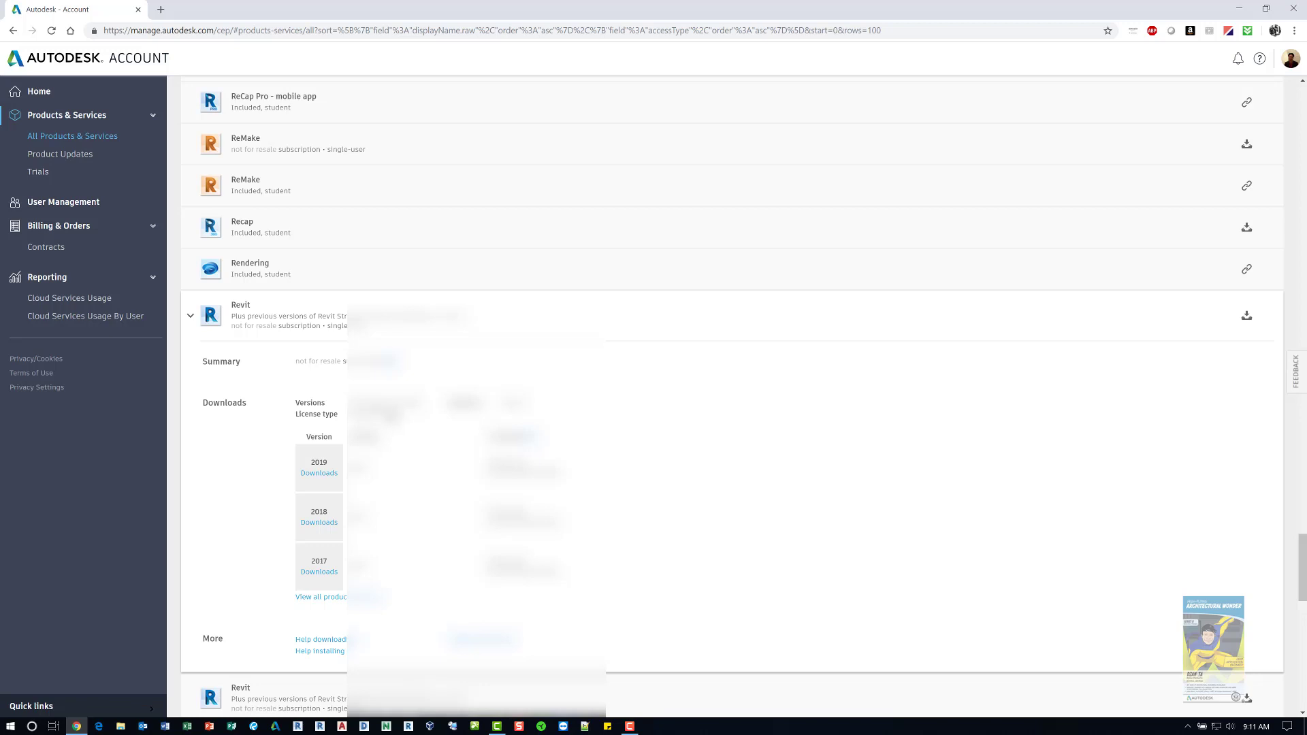
scroll(337, 419, down, 2)
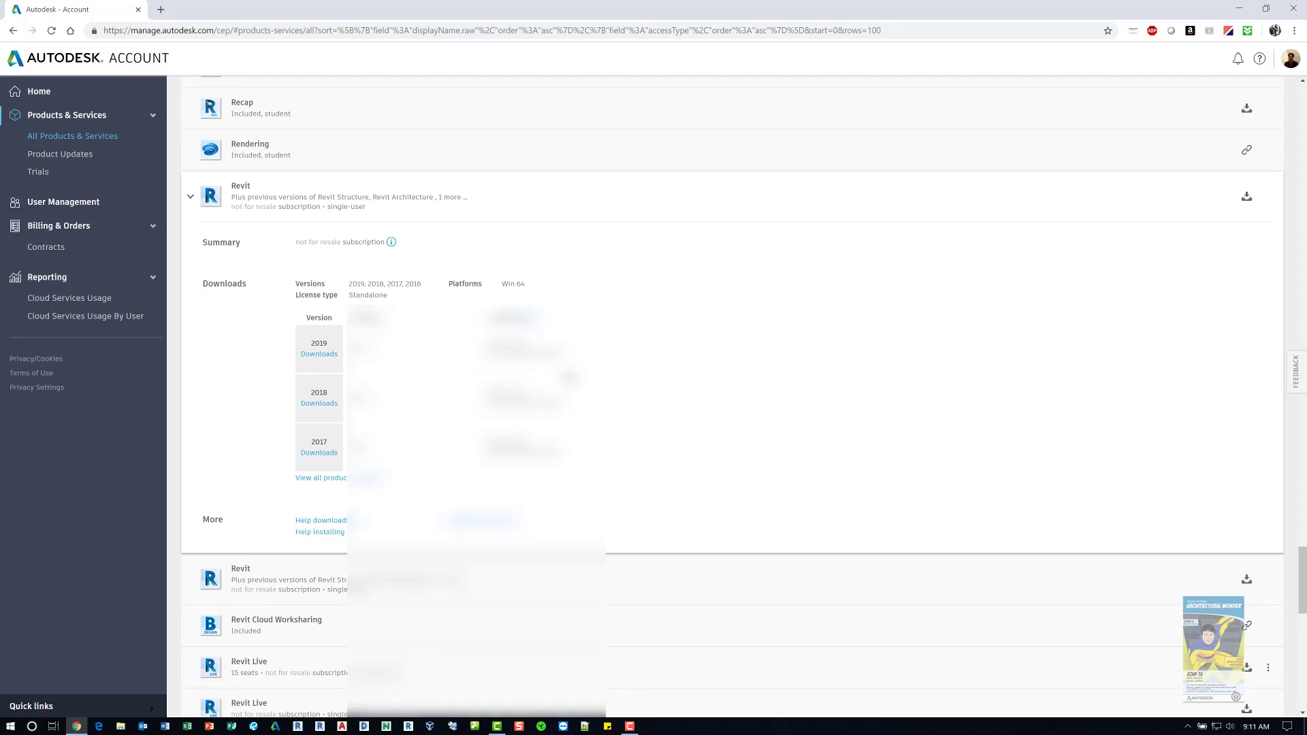
Open the Revit 2019 download options, check the version and platform choices for Revit, and close the dialog
click(1246, 200)
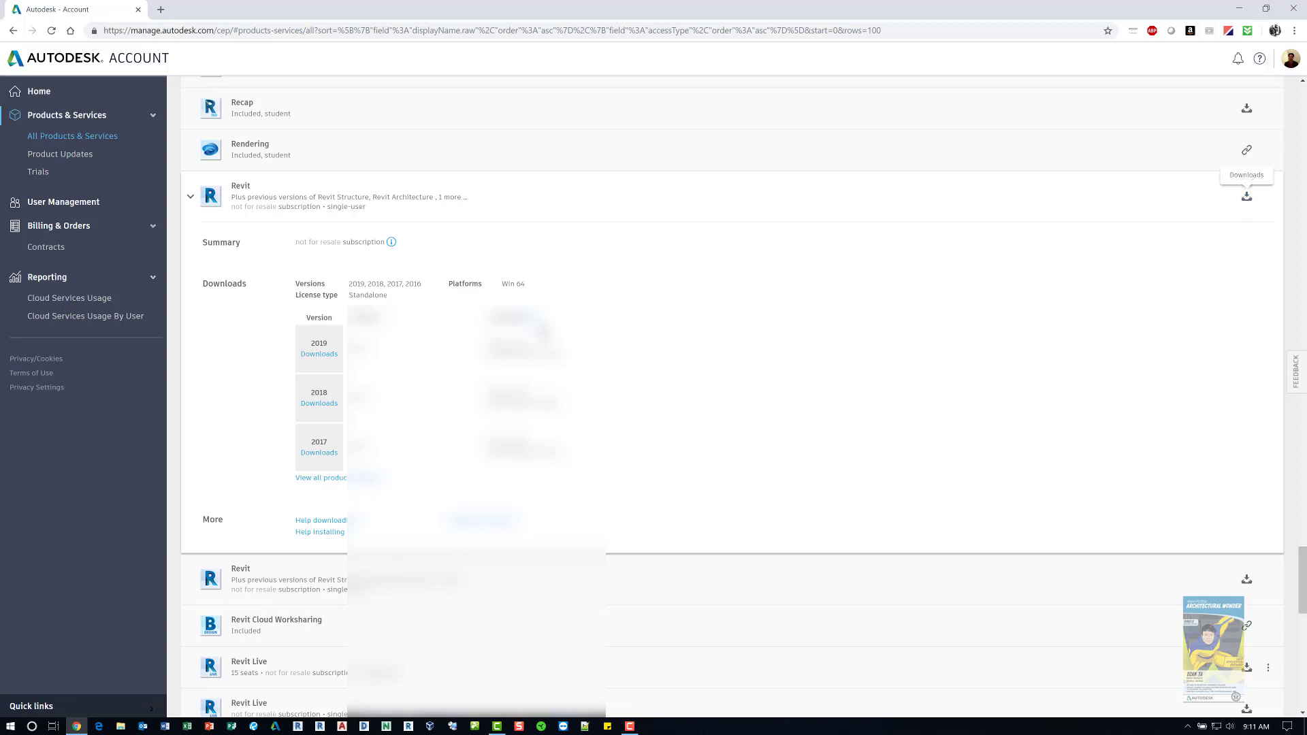
click(328, 354)
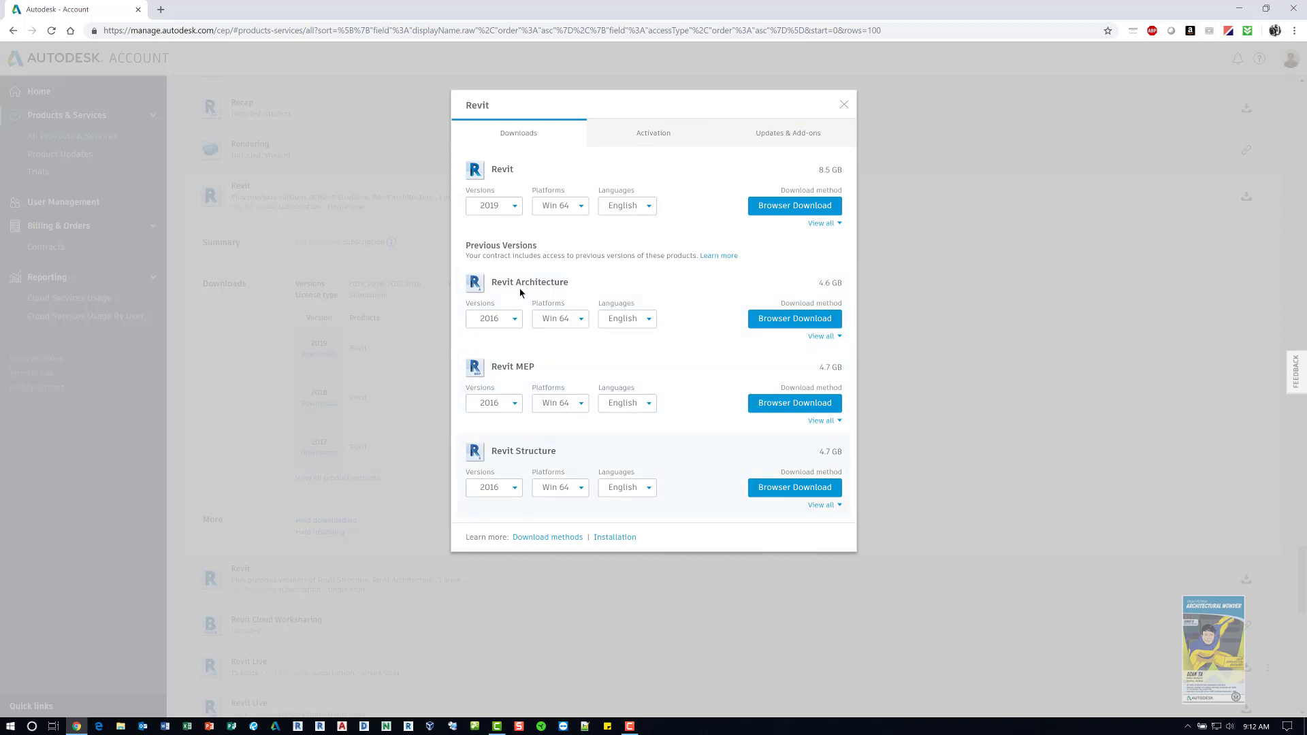
click(516, 211)
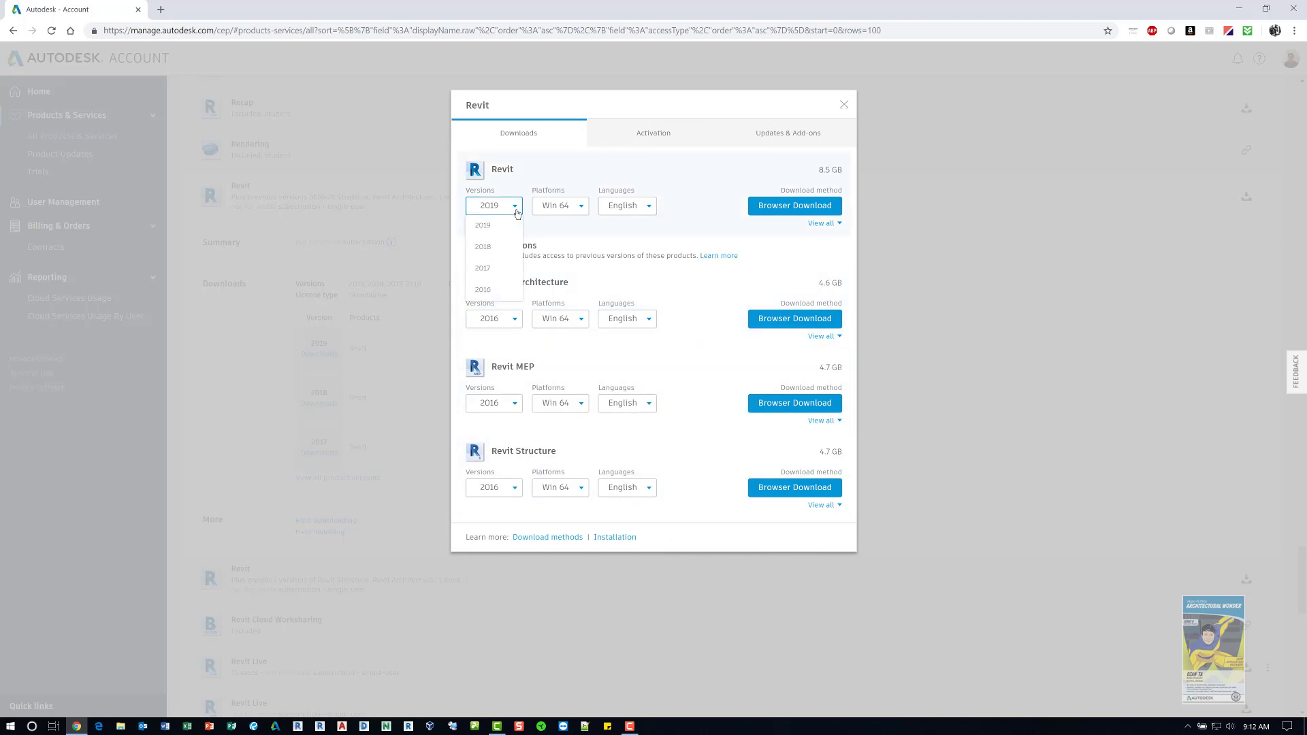
click(580, 207)
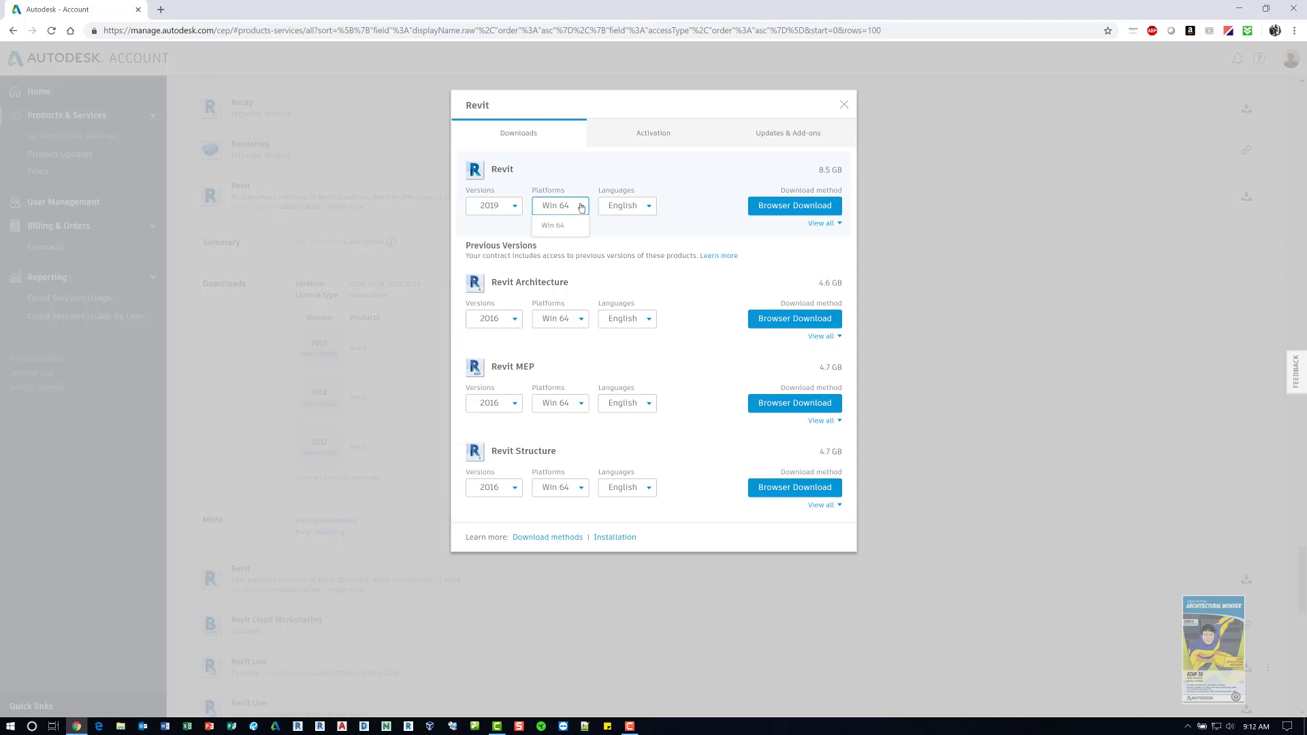
click(580, 207)
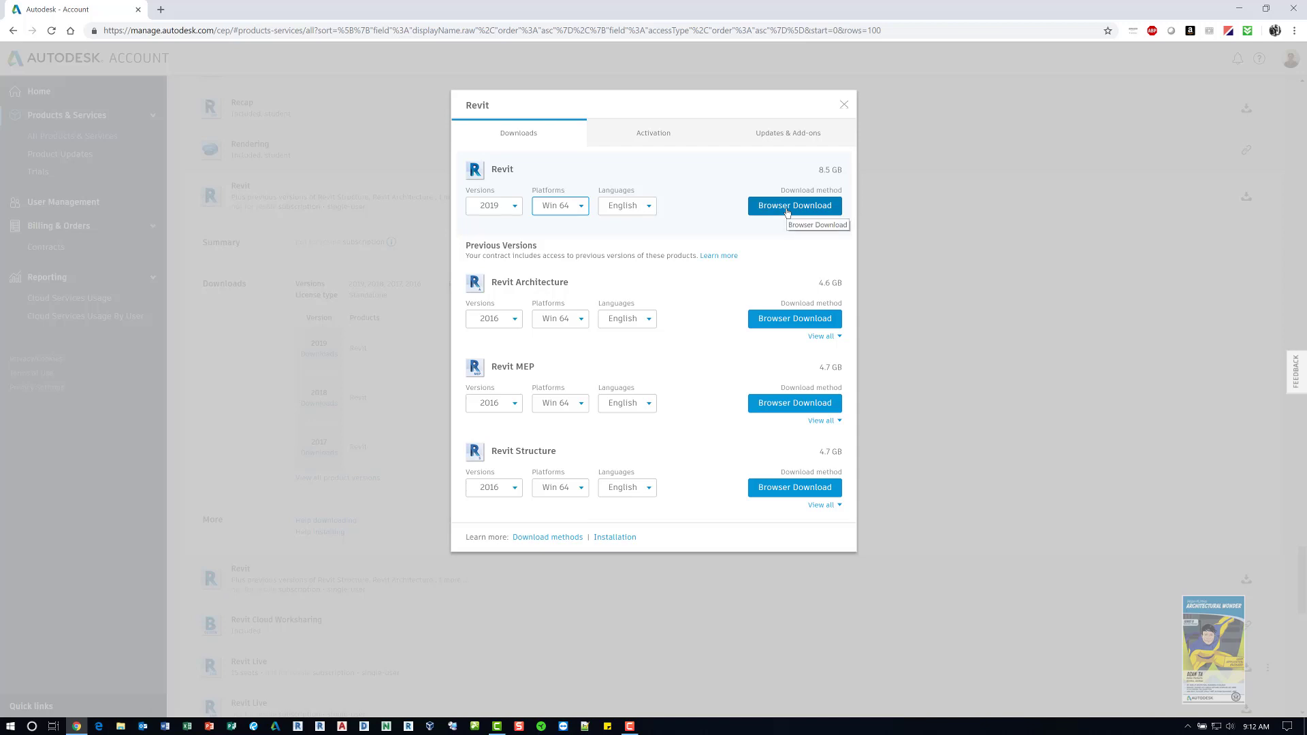
click(844, 104)
Open the download preferences for Products & Services, review the three default download methods, and cancel without changing them
scroll(1000, 320, up, 10)
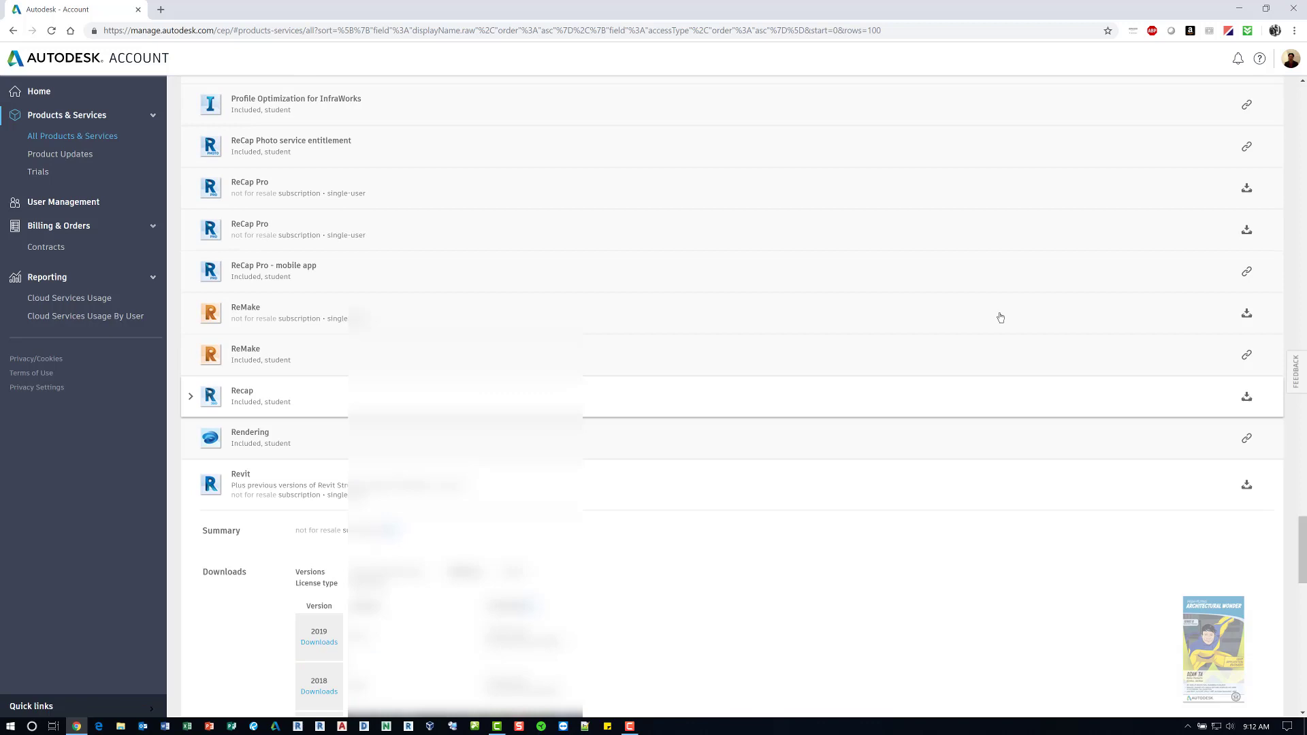
scroll(1008, 331, up, 20)
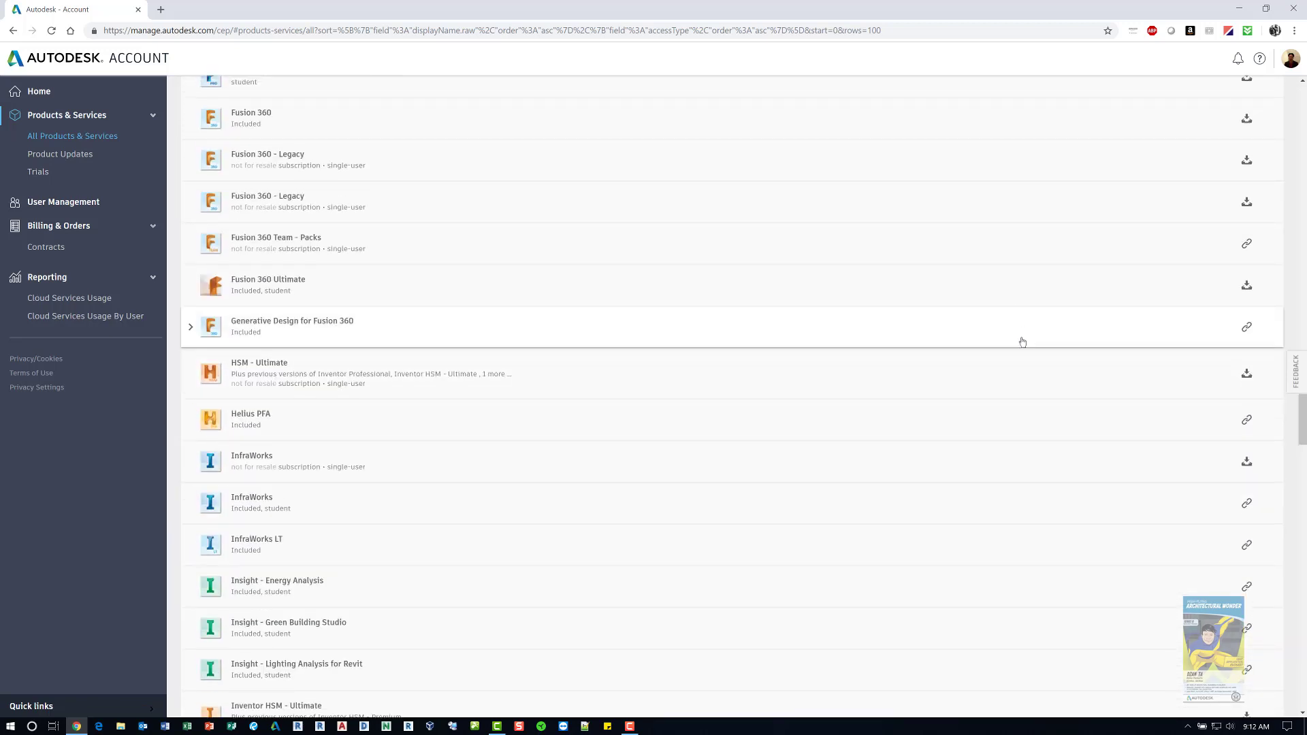
scroll(1025, 342, up, 3)
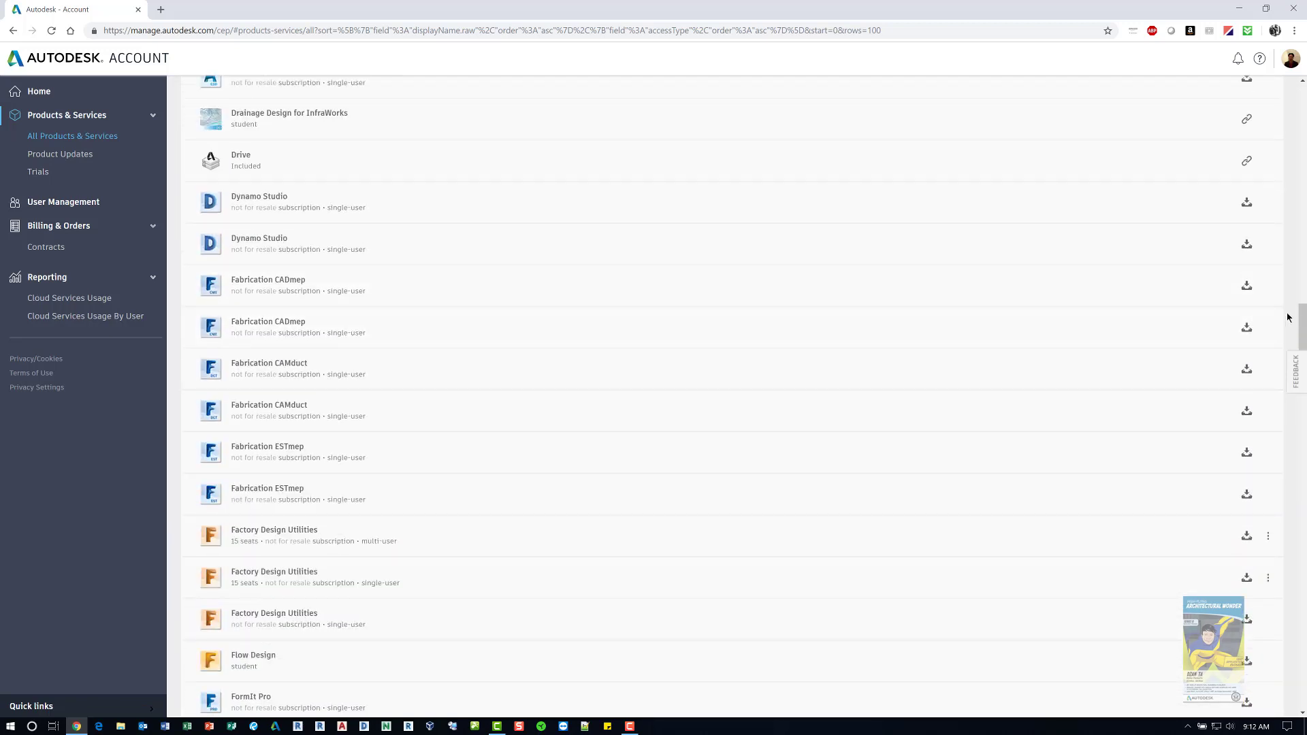
drag(1302, 330, 1293, 107)
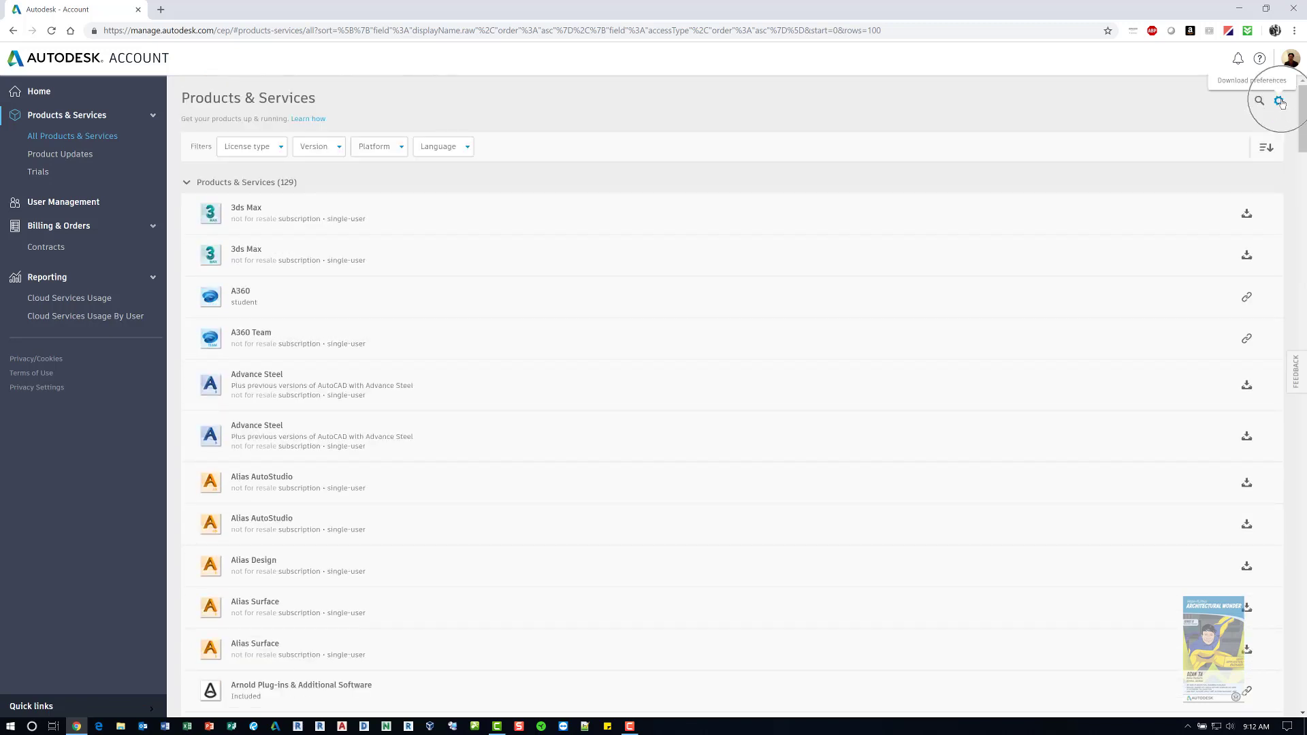
click(1279, 102)
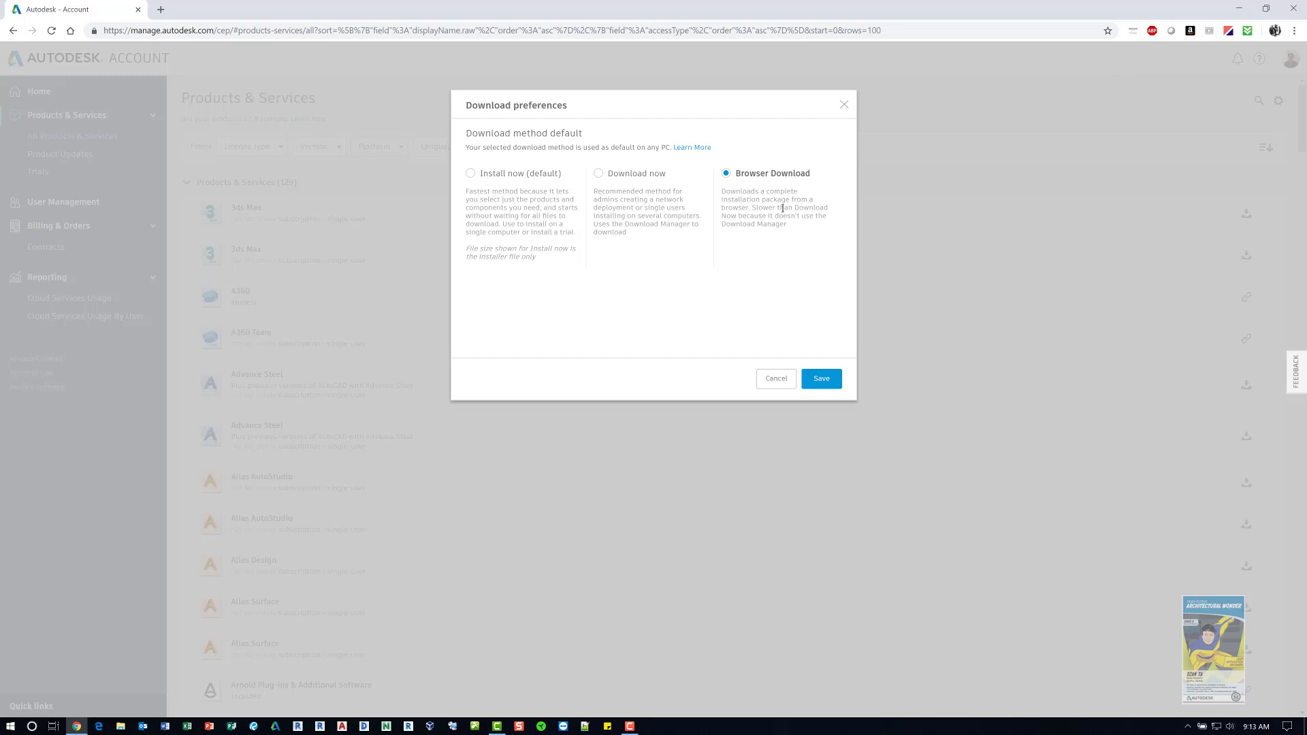
click(776, 378)
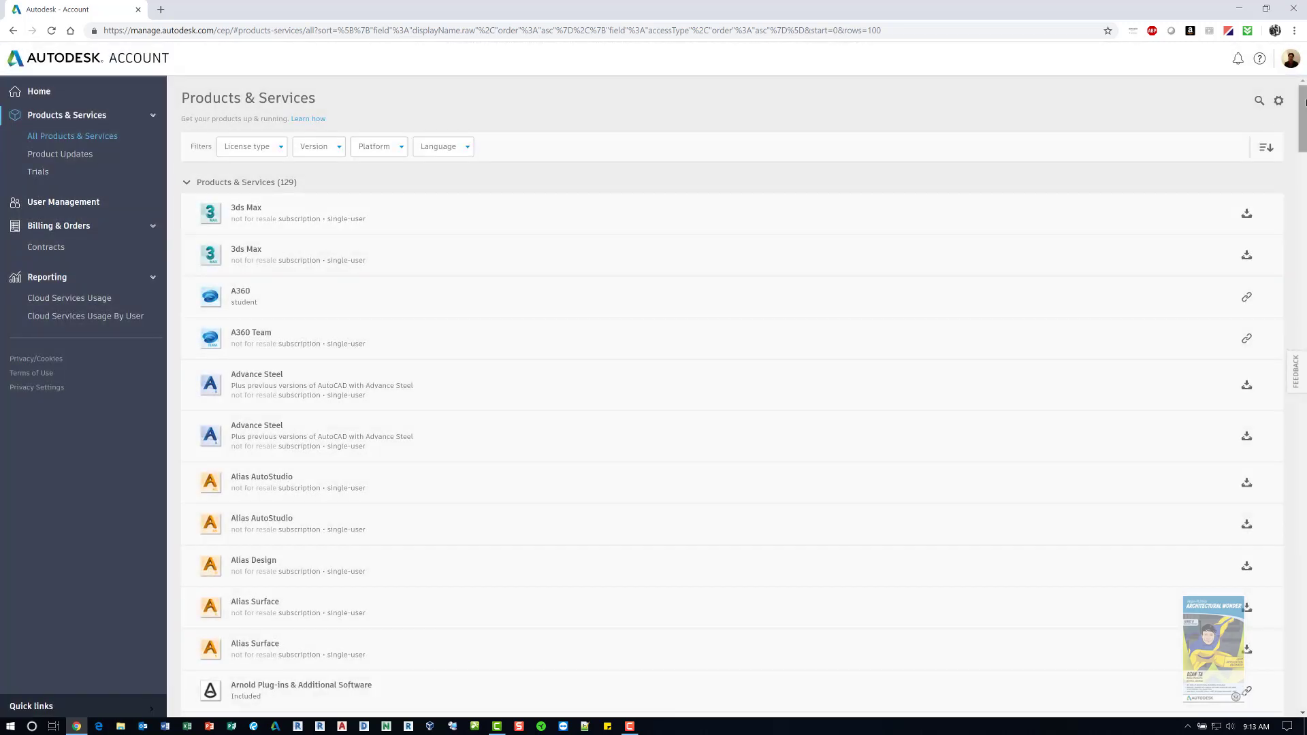
Open the Revit 2019 downloads from the expanded Revit entry, view all available download methods, and close the dialog
drag(1305, 100, 1305, 562)
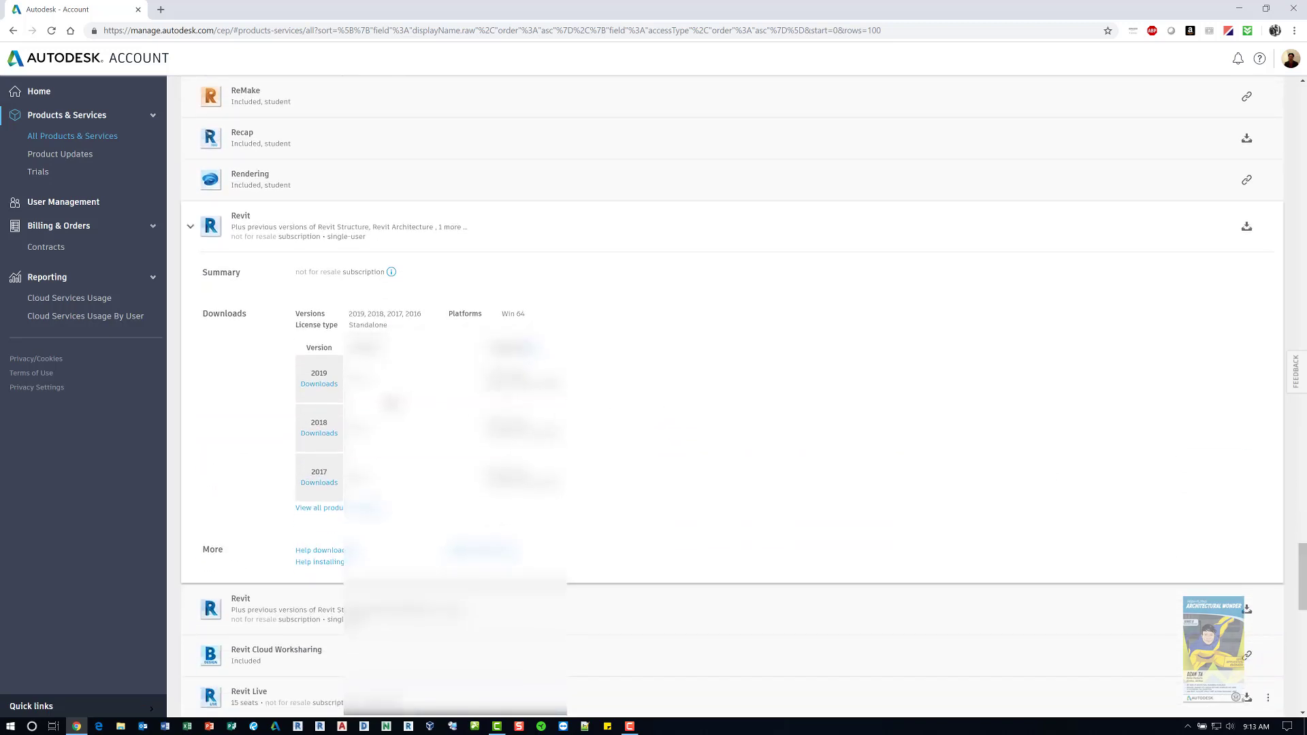
click(318, 384)
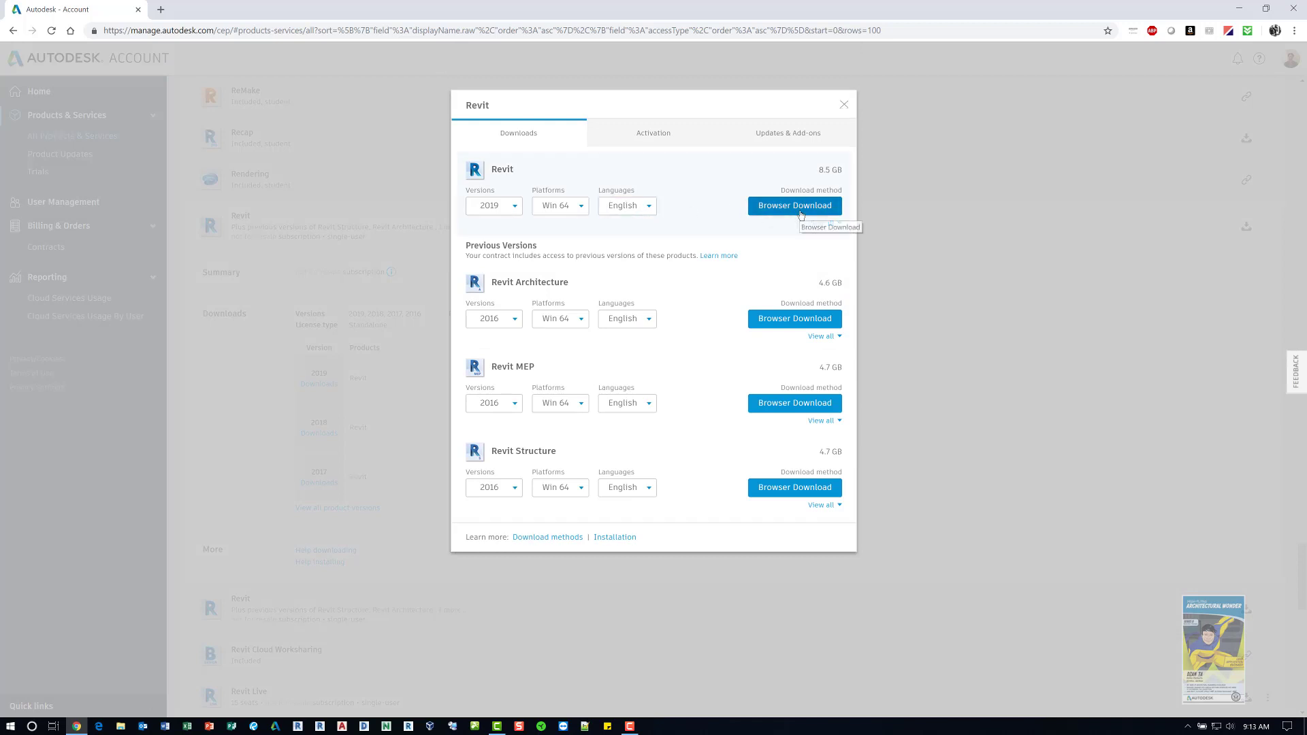
click(827, 226)
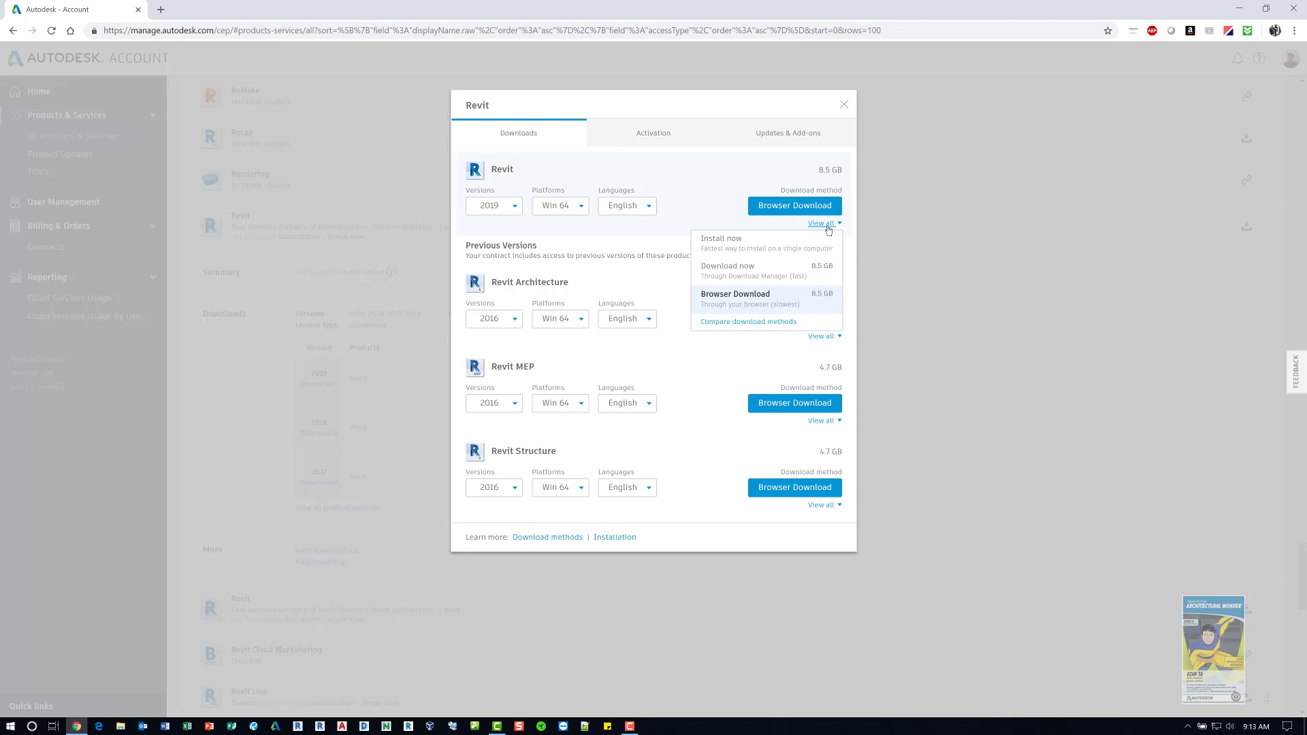
click(912, 228)
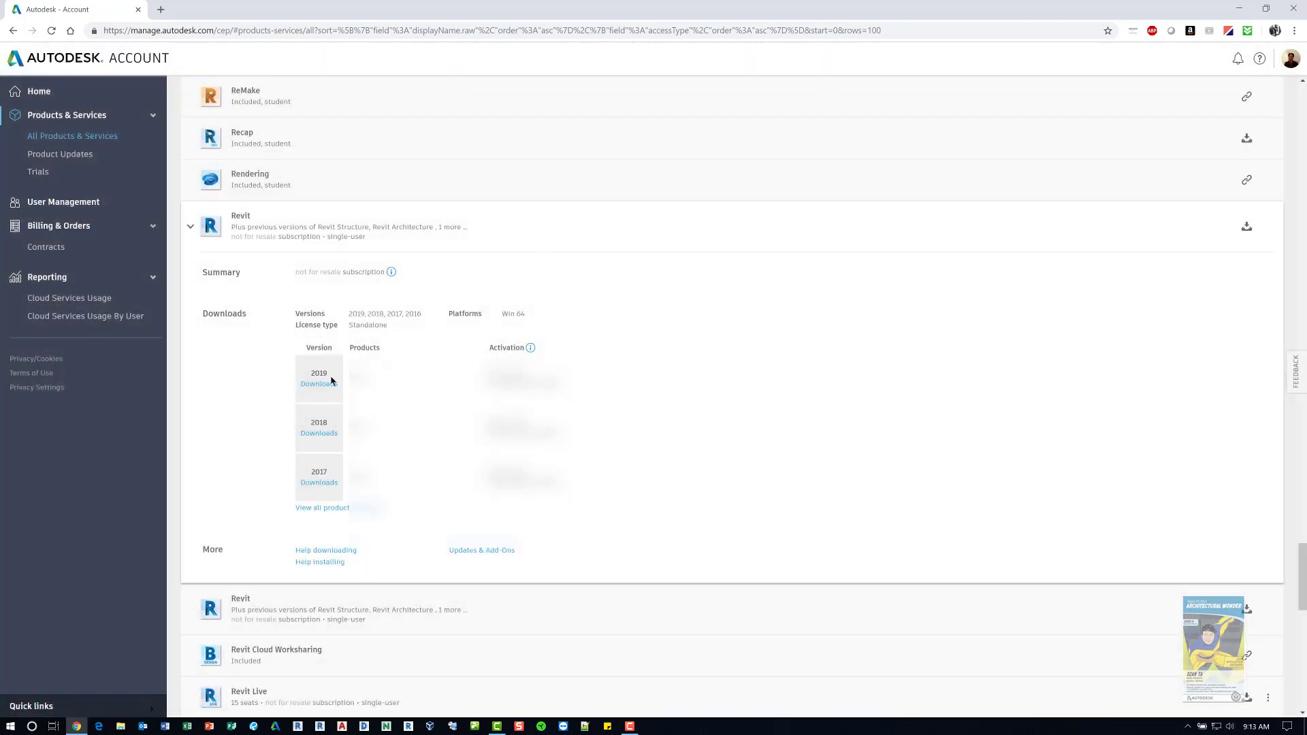
Download Revit 2019 for Win 64 in English using the Browser Download method, and close the Revit download dialog
click(329, 388)
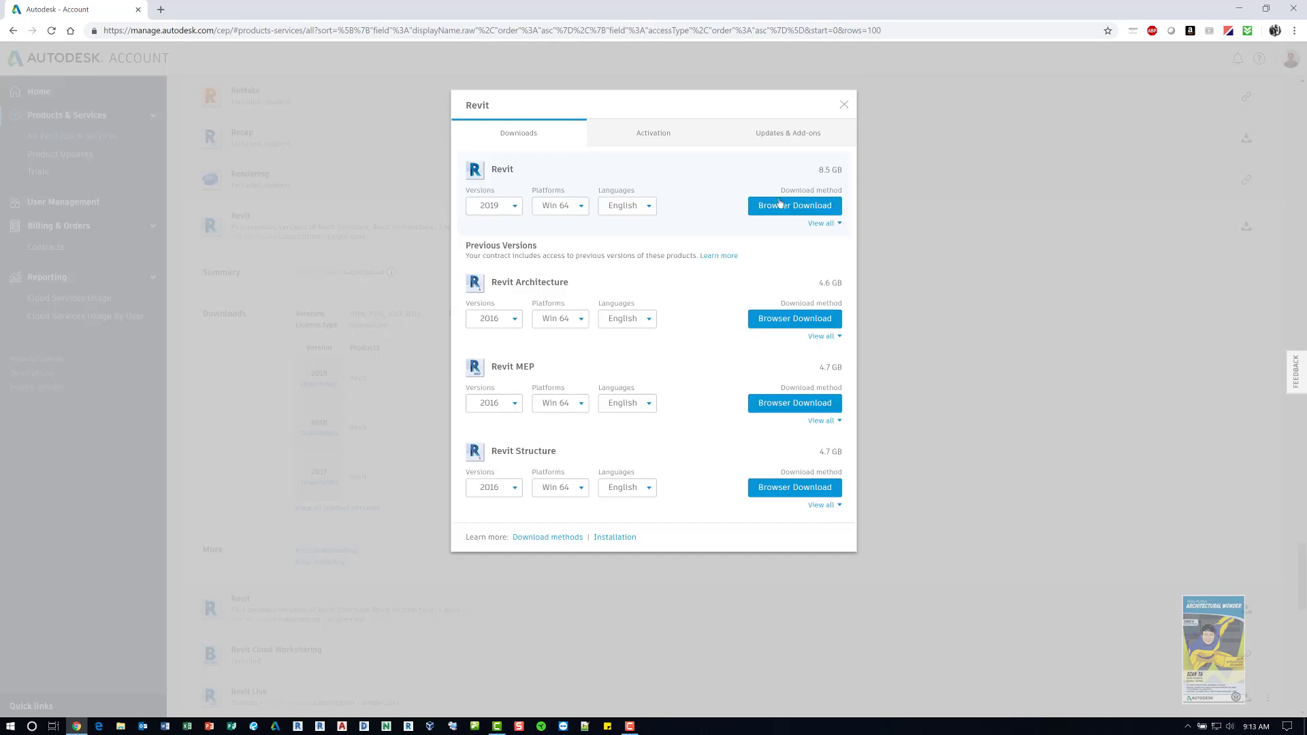
click(780, 205)
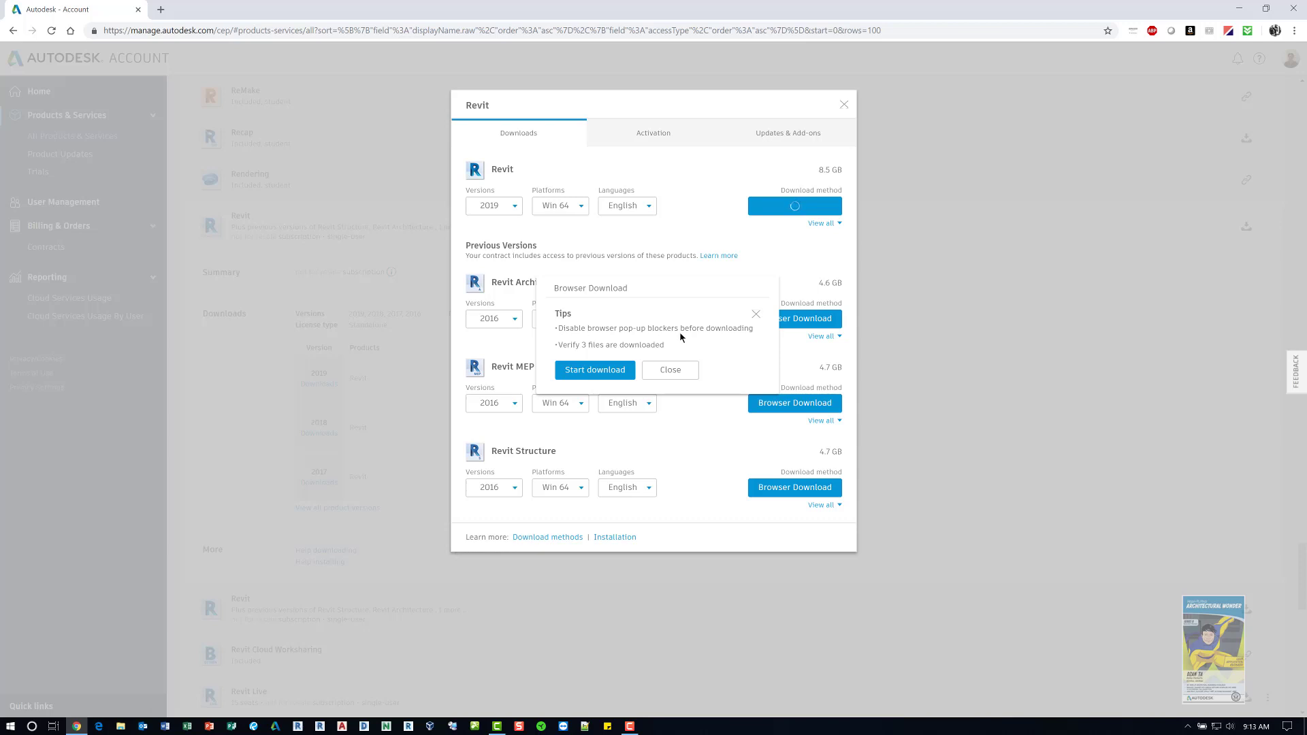
click(611, 370)
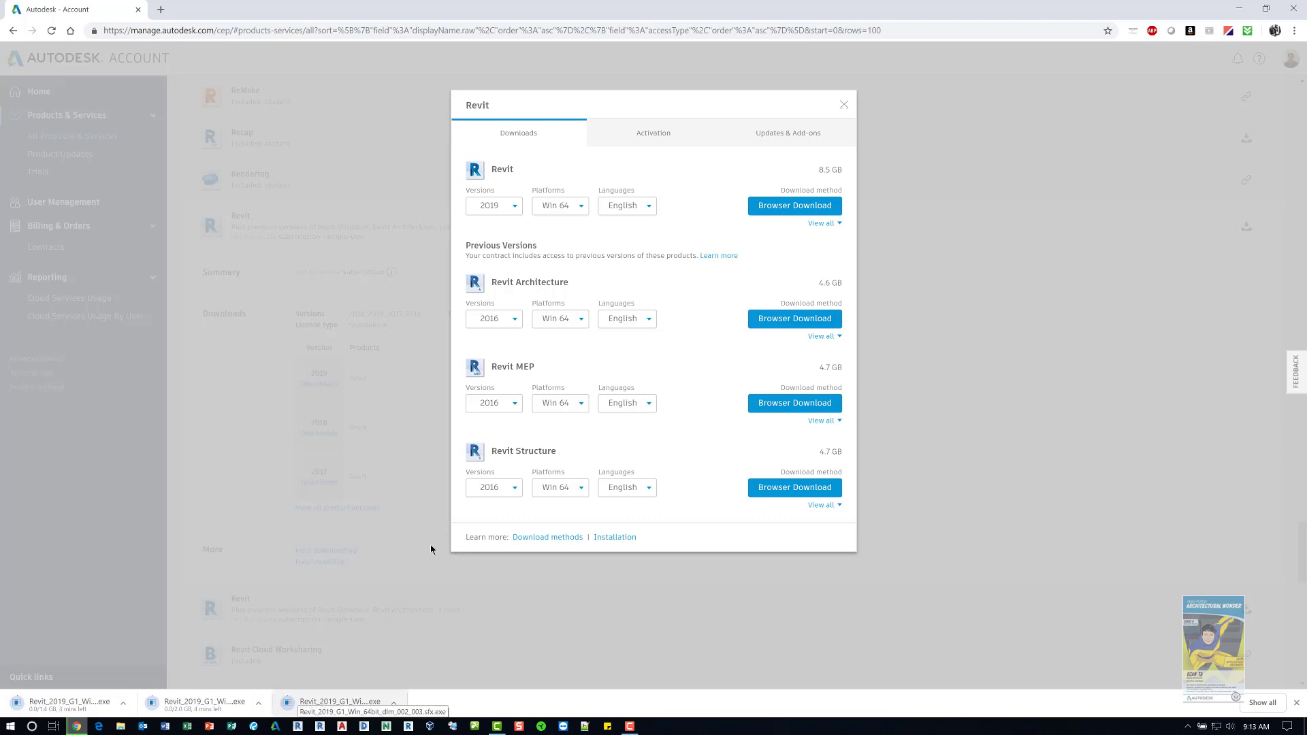
click(843, 105)
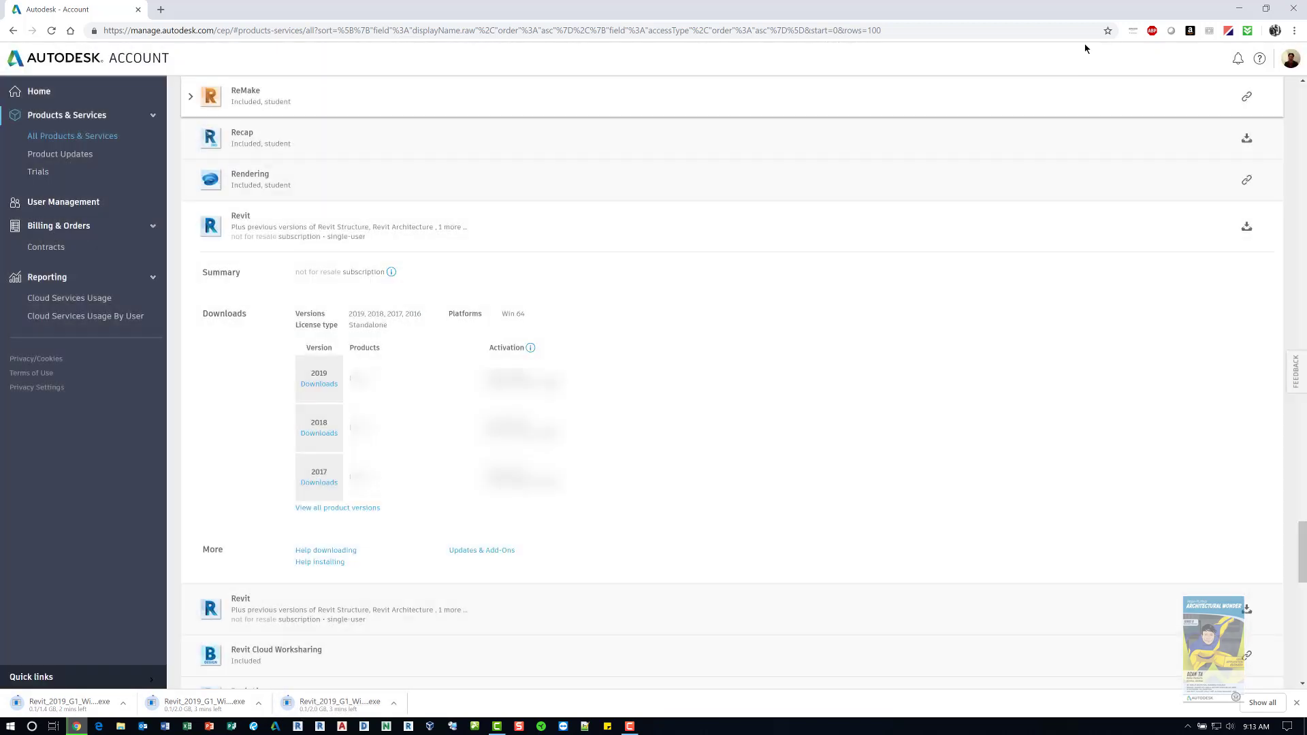
key(ctrl)
key(ctrl)
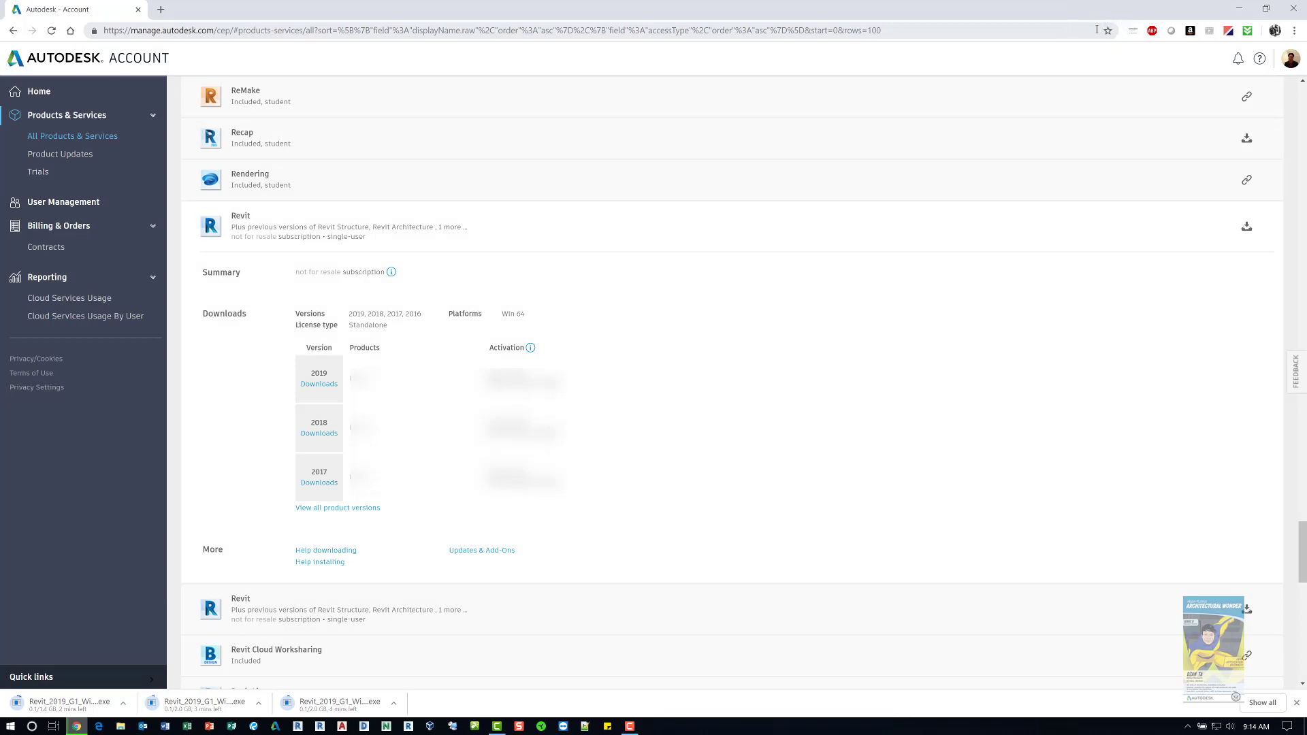
key(ctrl)
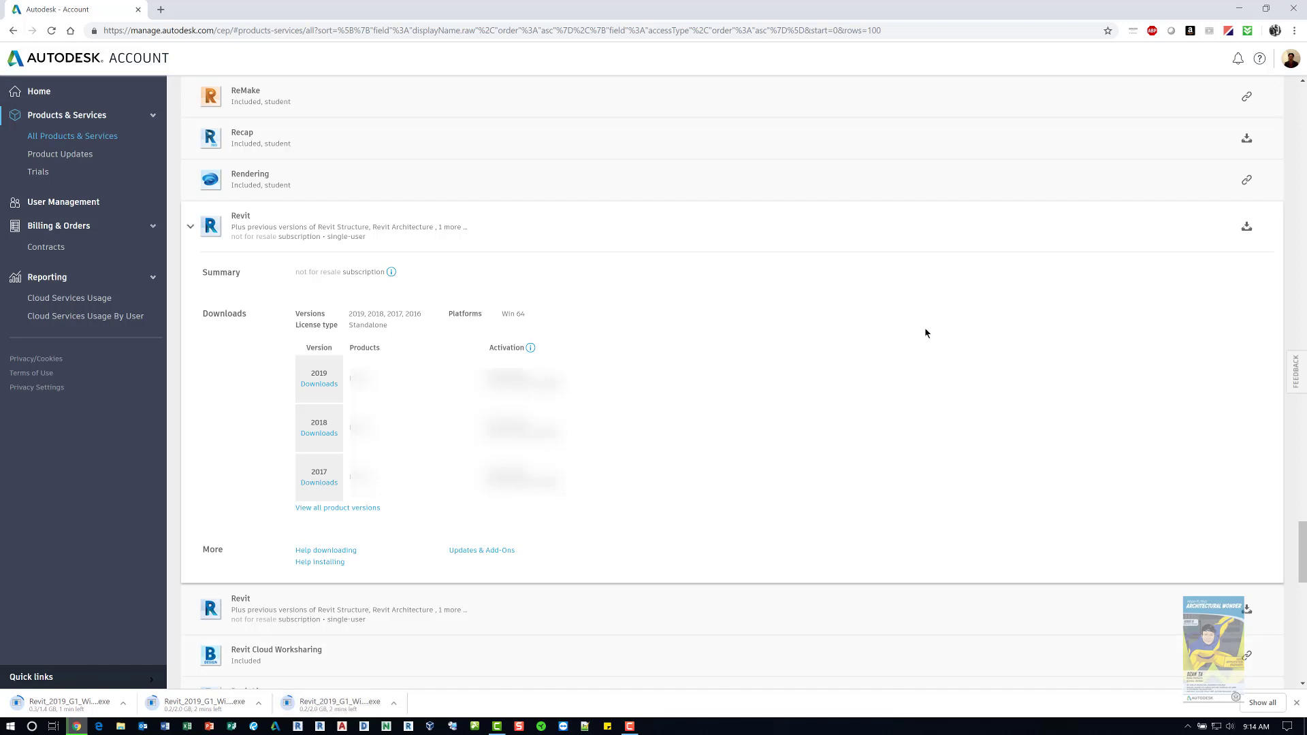
Collapse the expanded Revit entry and look through the remaining products and services in the list
click(192, 229)
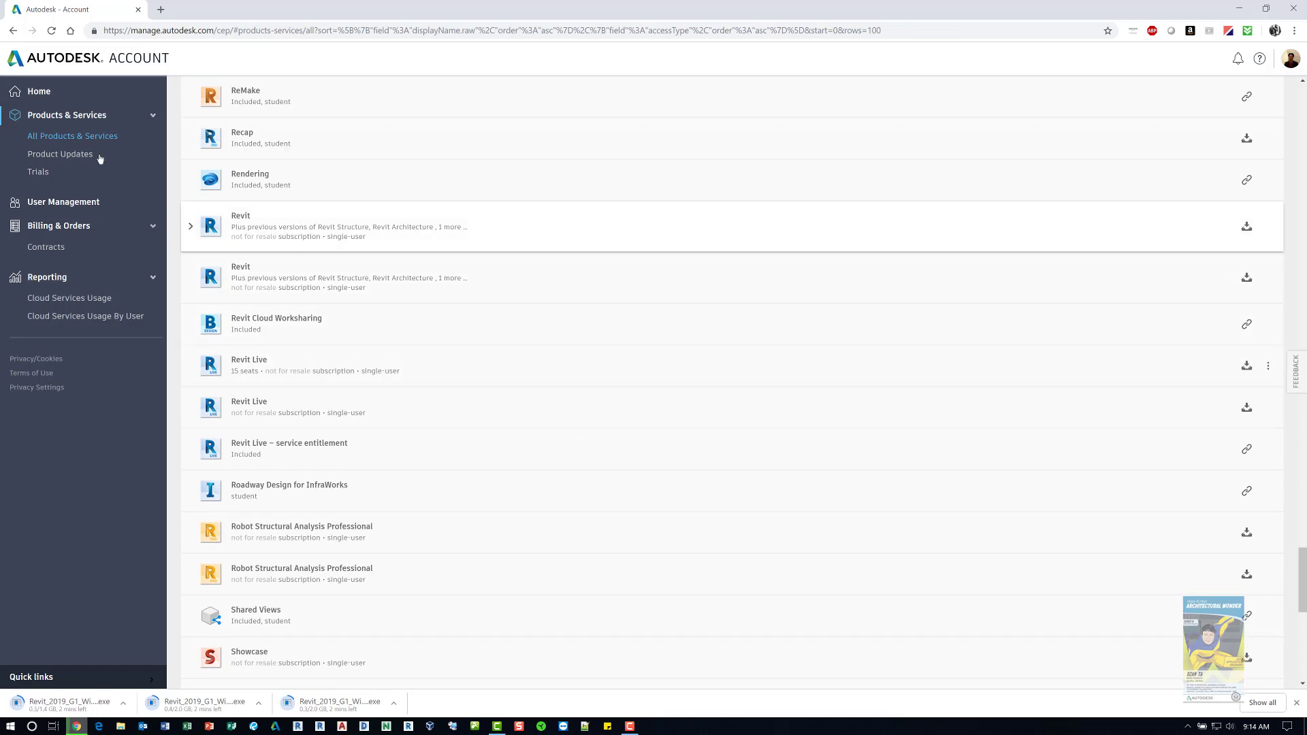
scroll(350, 347, down, 10)
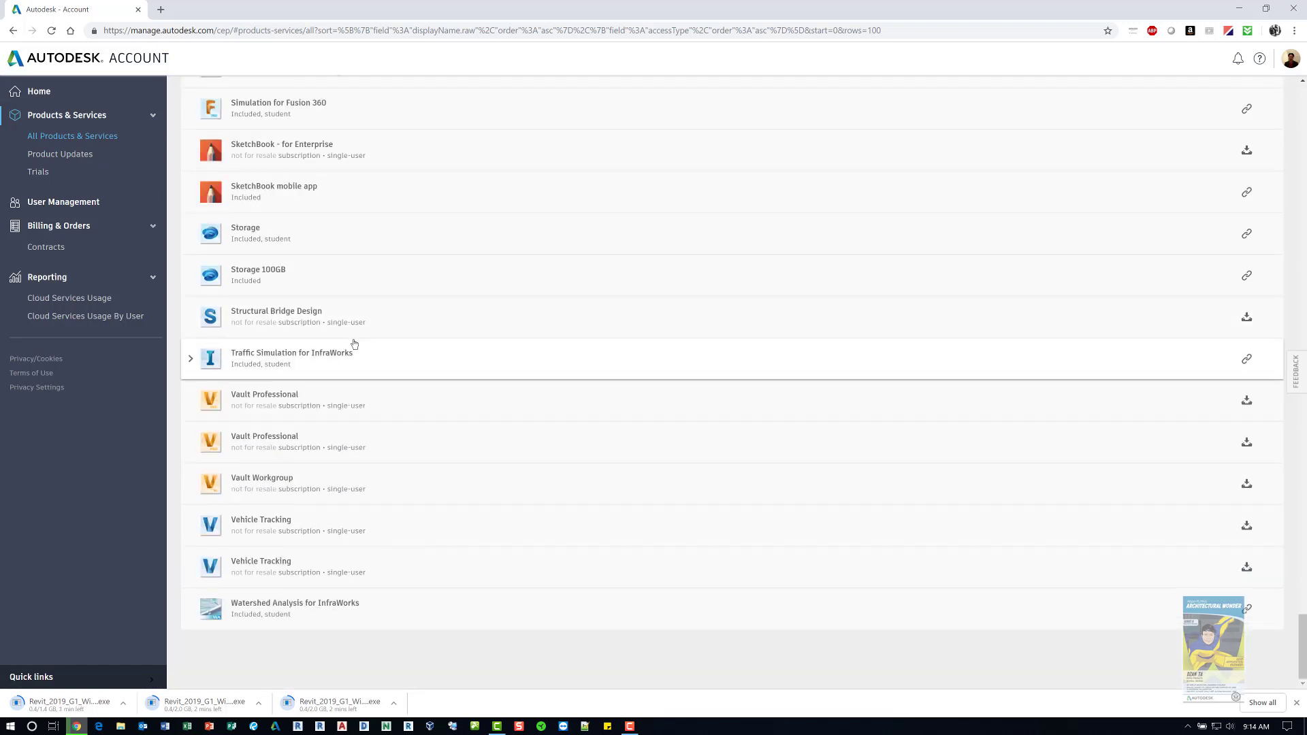
scroll(354, 344, up, 3)
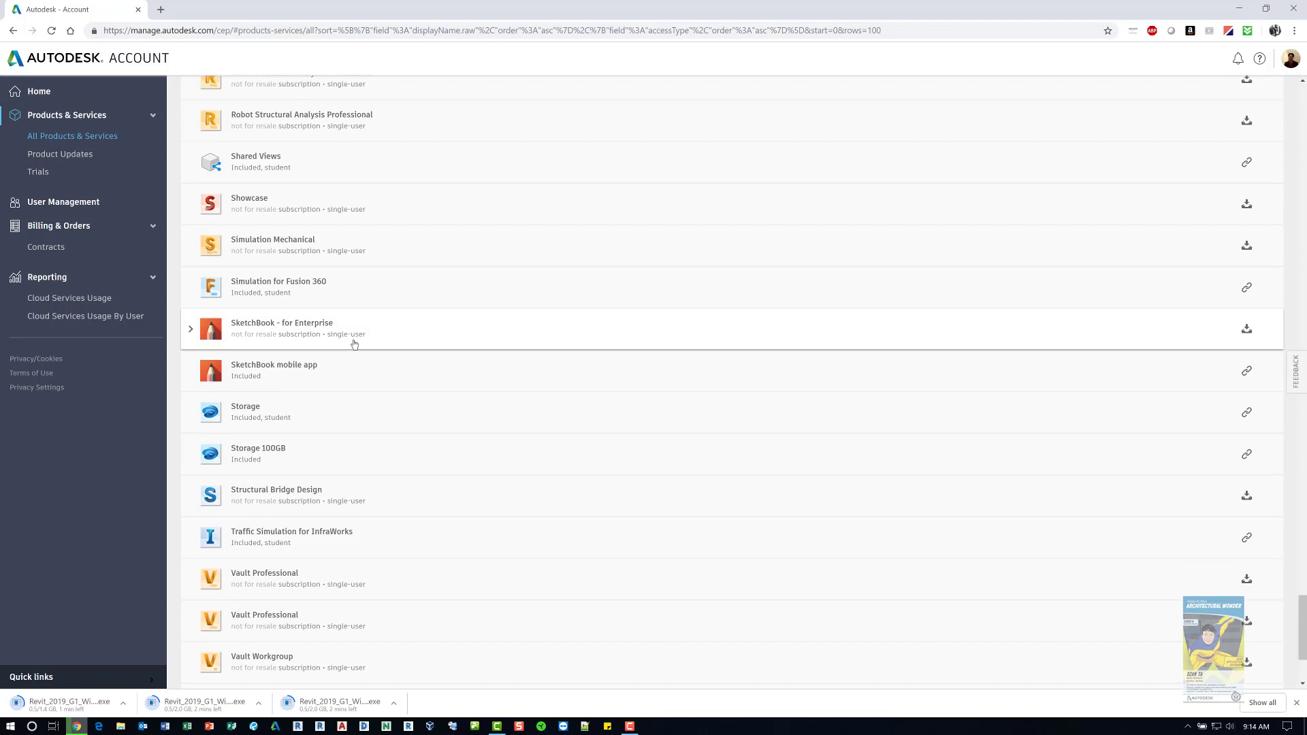
scroll(353, 343, up, 10)
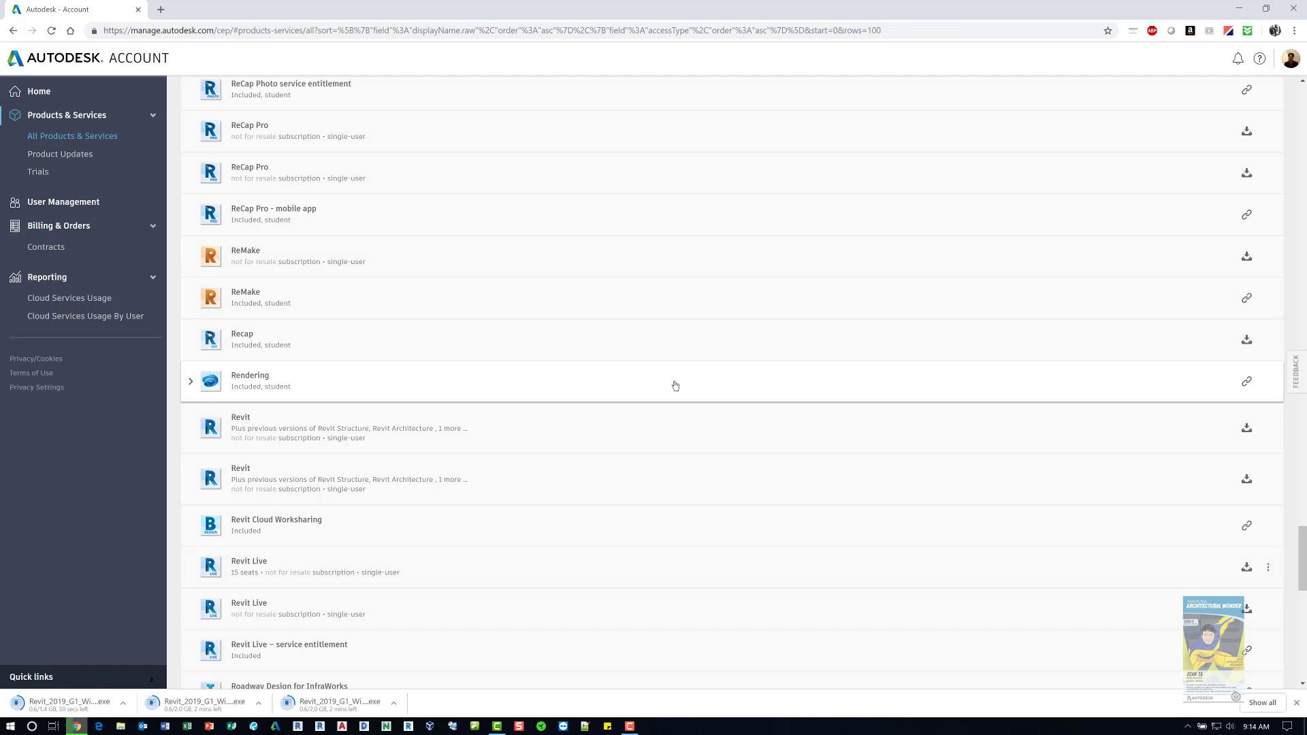
scroll(675, 386, up, 4)
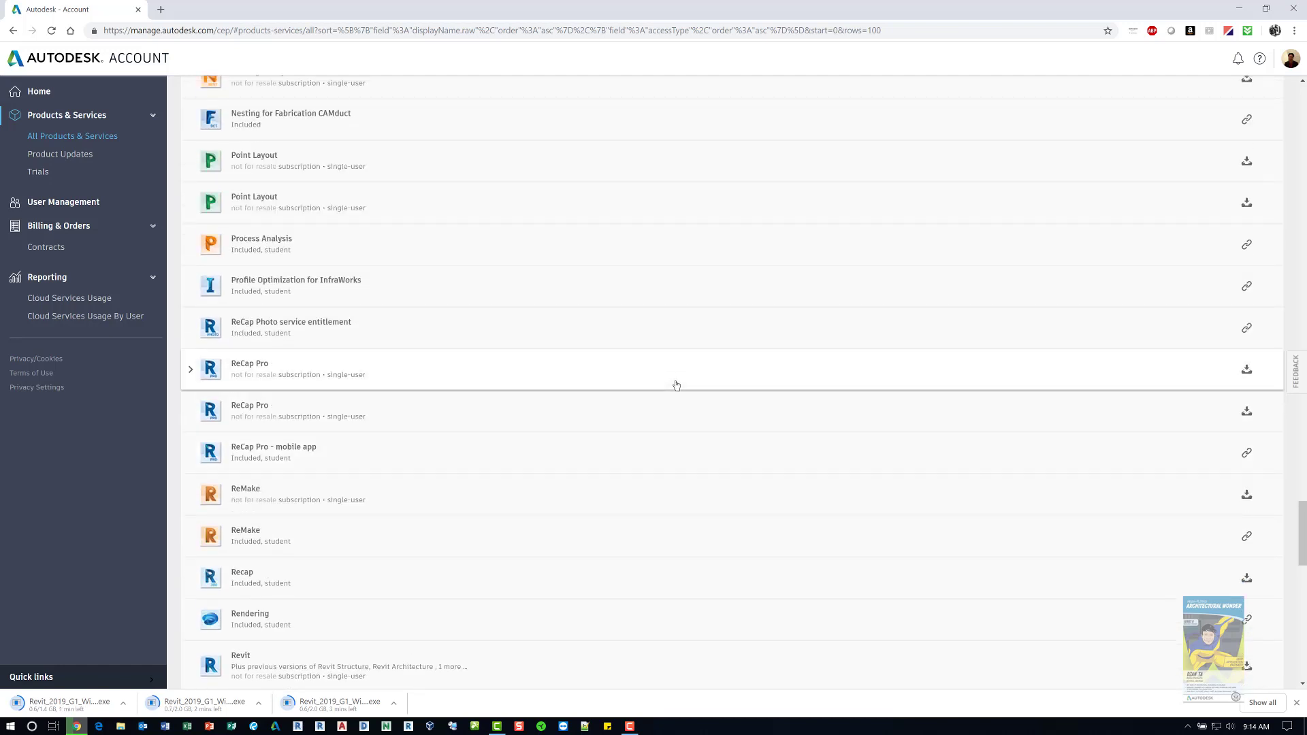
View the Product Updates page, and check My updates in the Autodesk desktop app before closing it
click(84, 155)
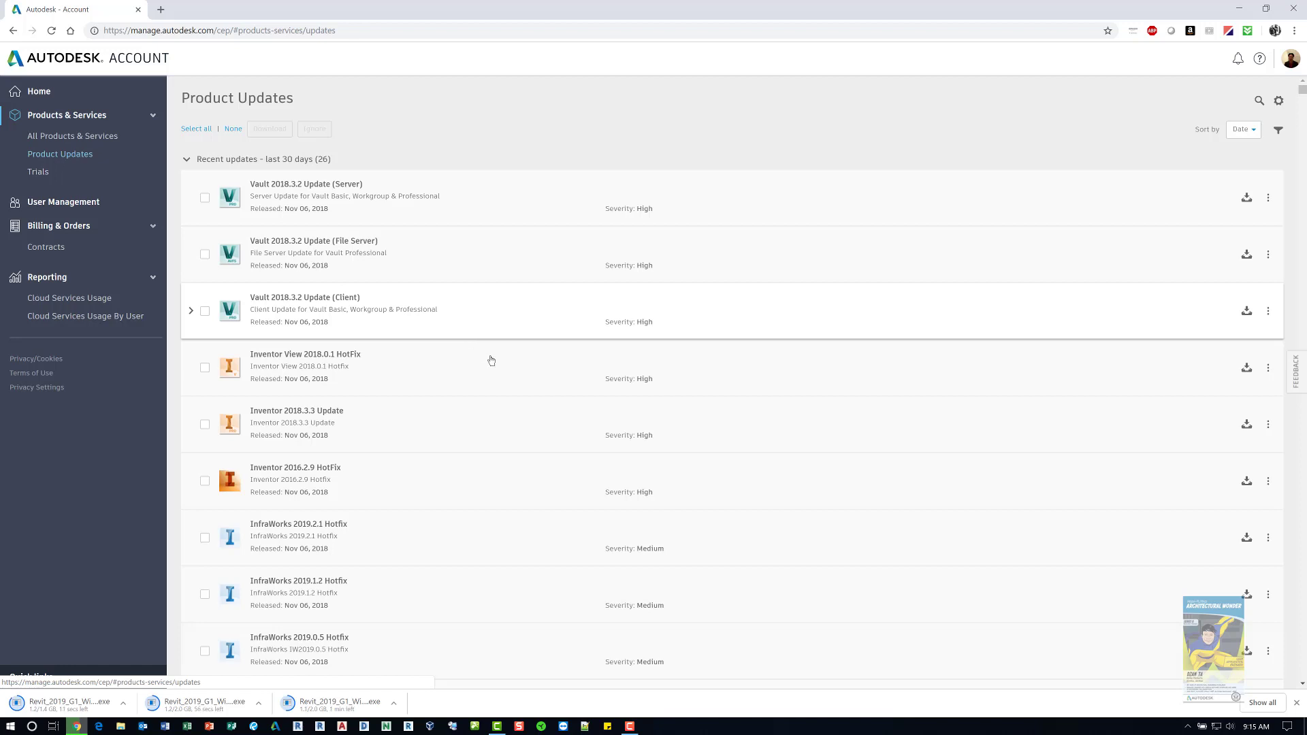
click(12, 727)
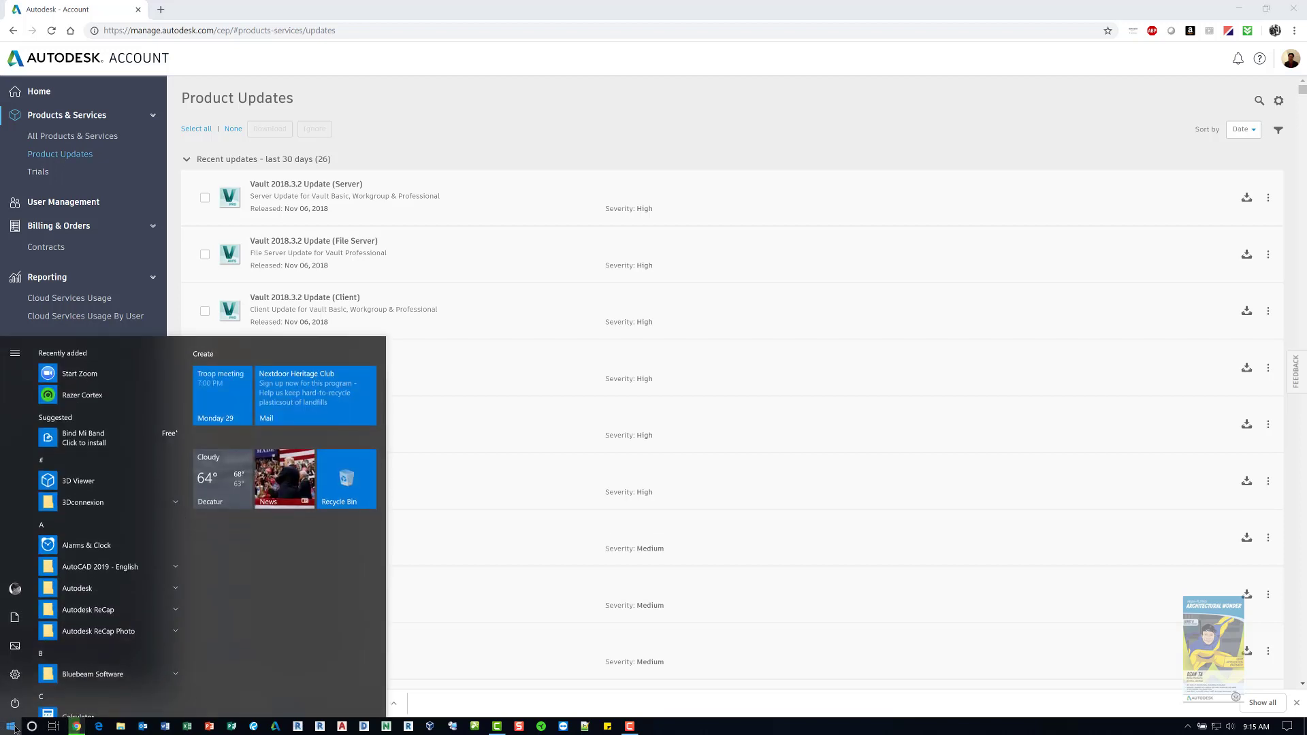
click(103, 589)
click(105, 617)
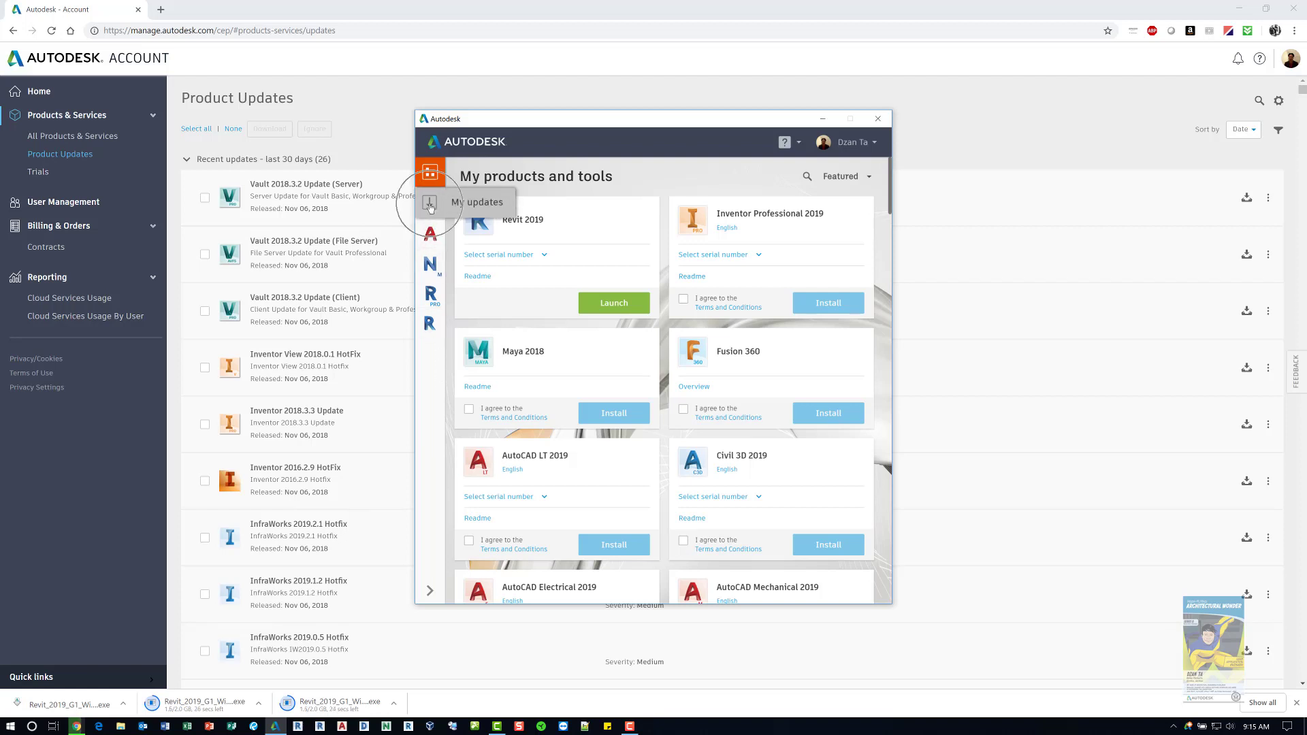
click(430, 204)
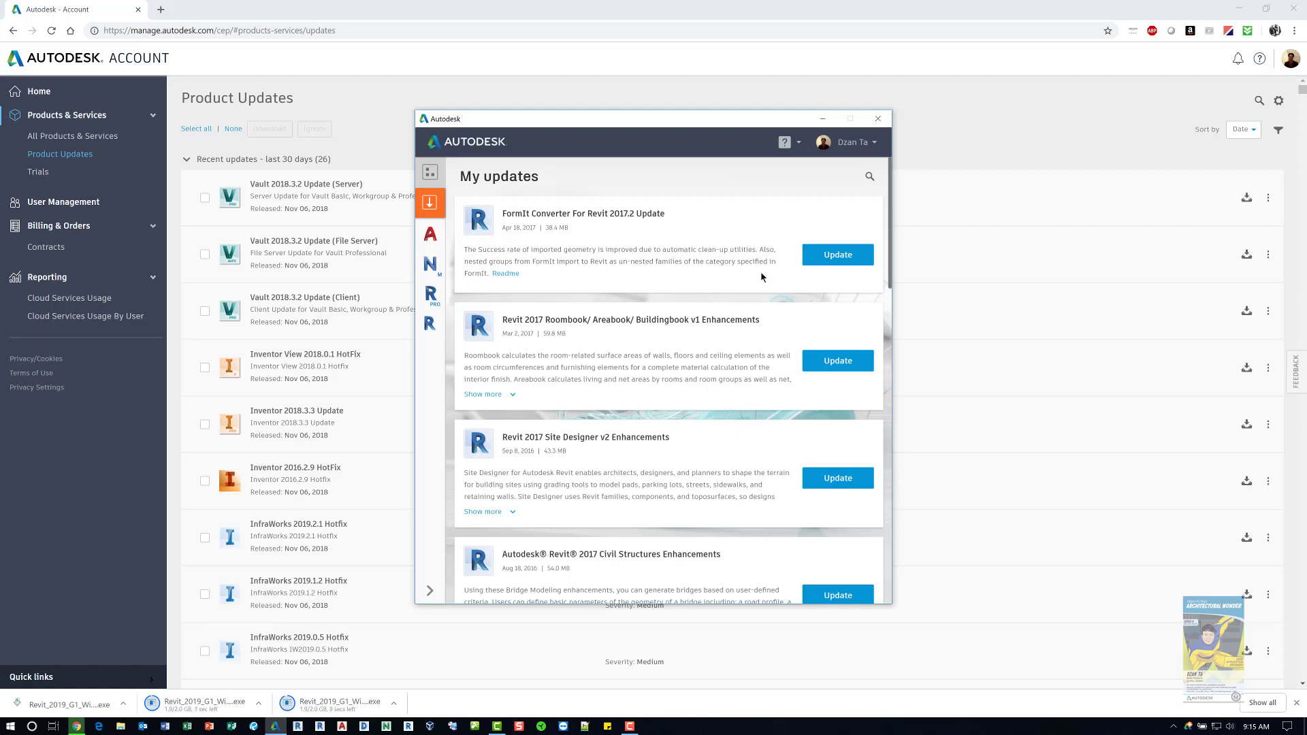
click(876, 120)
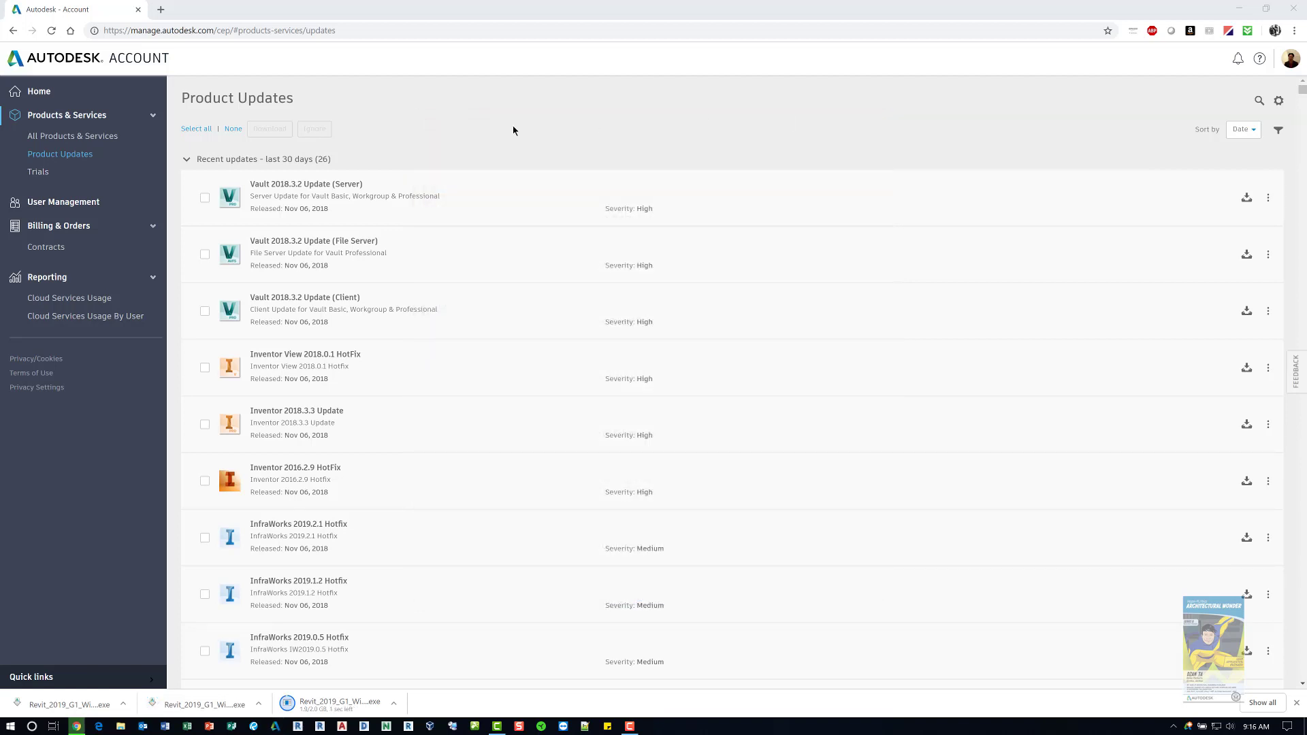
View the Trials page, and open User Management to review the list of users
click(46, 175)
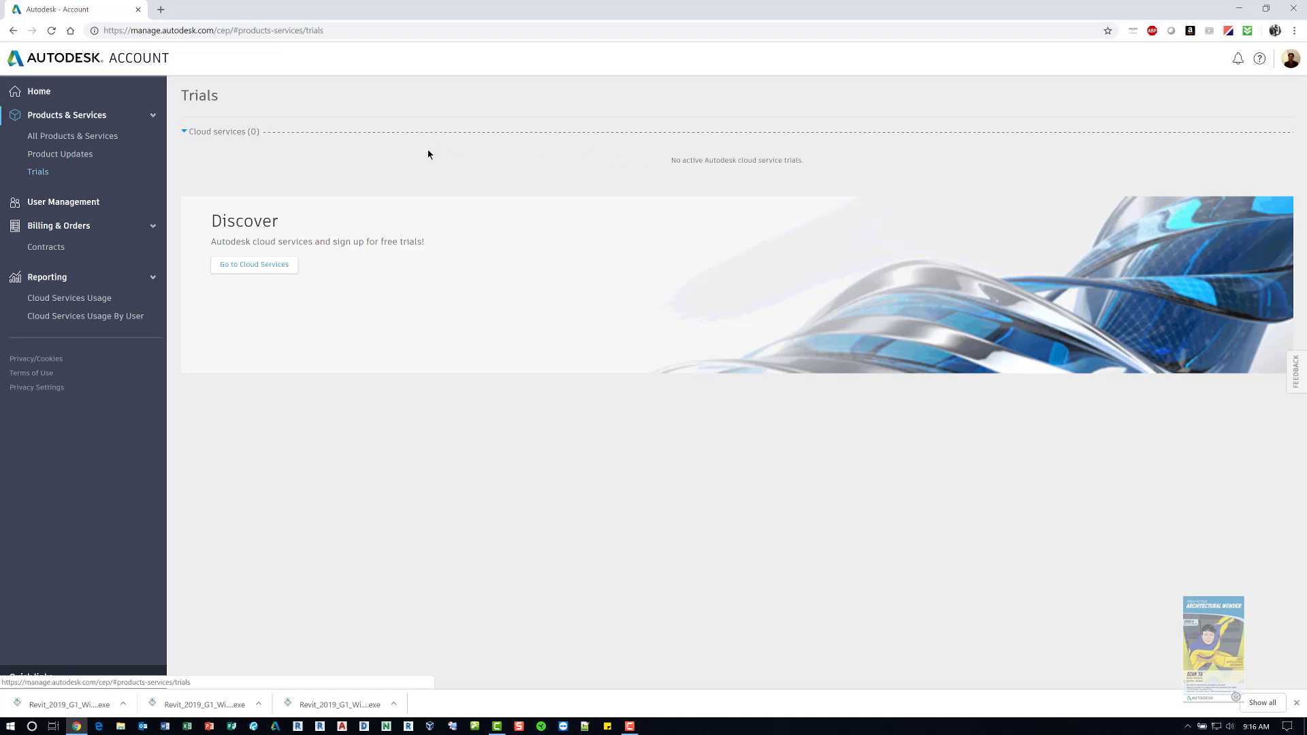
click(93, 207)
click(93, 207)
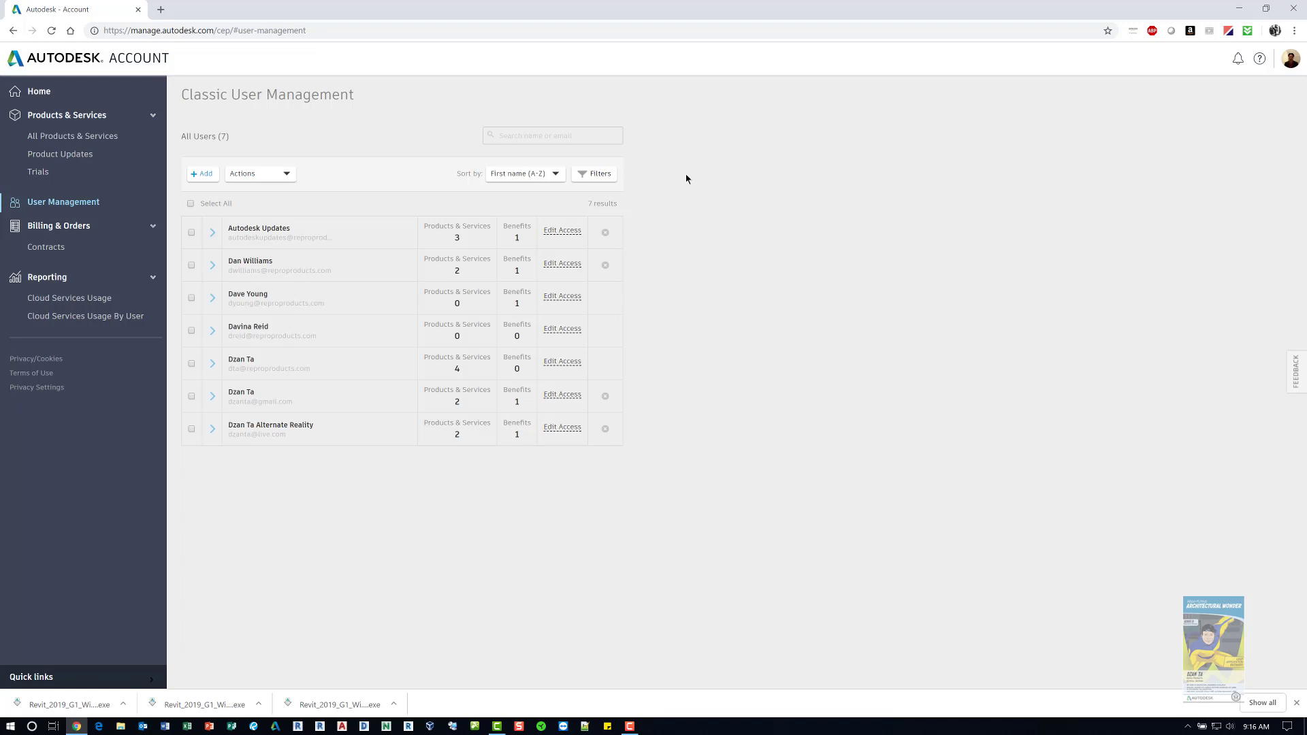
click(80, 138)
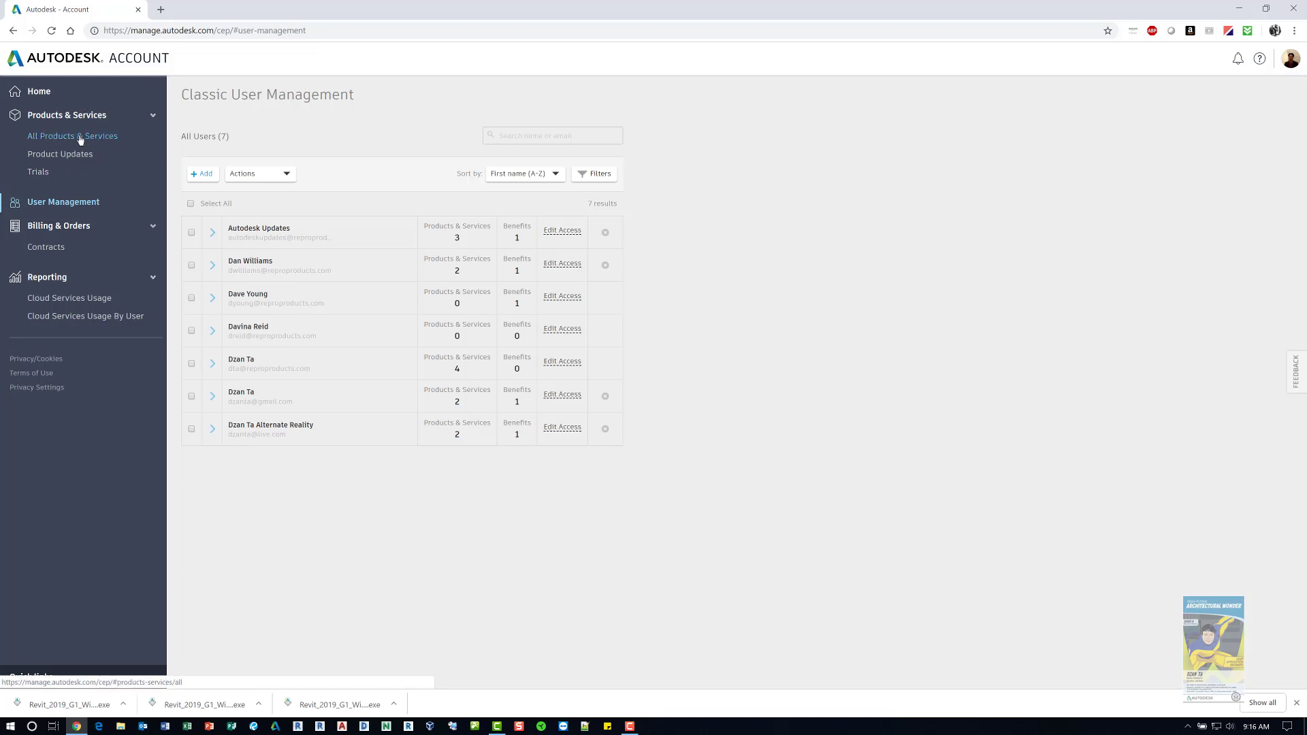
click(76, 202)
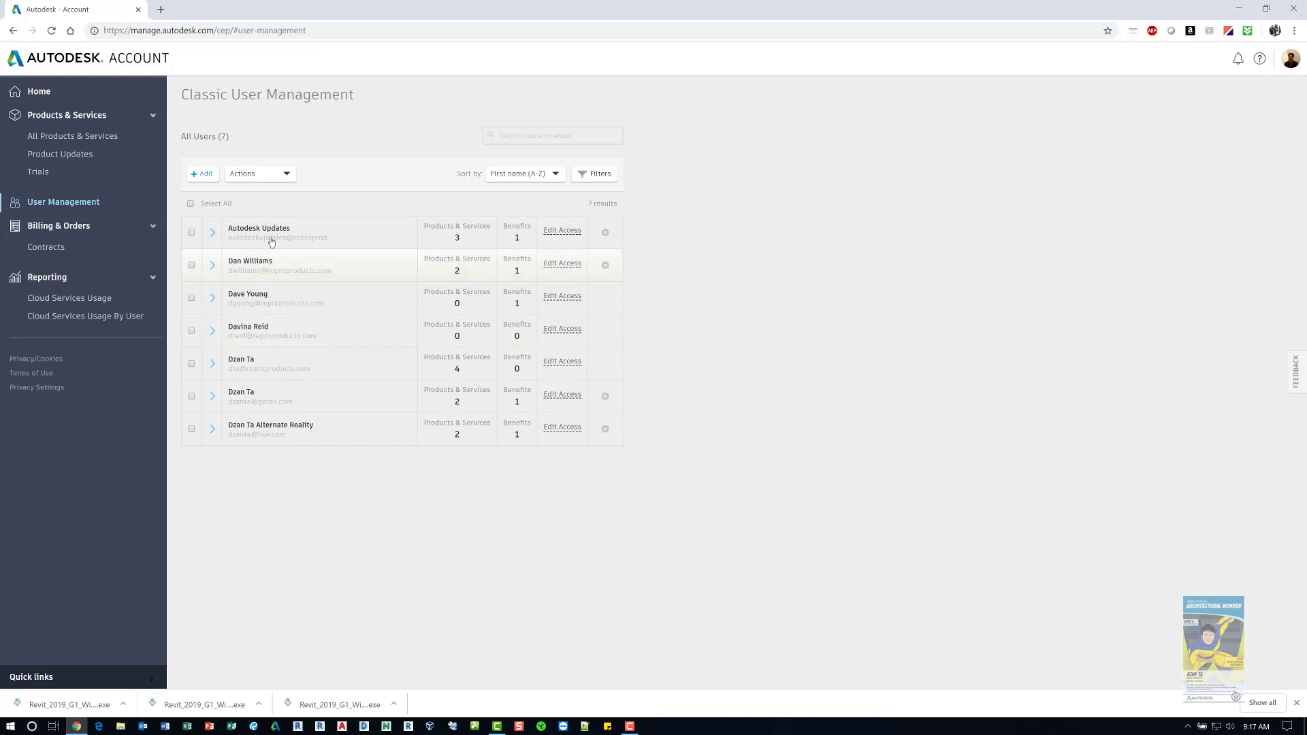
Add a new user with the saved e-mail, first name and last name, and continue to assigning products
click(201, 178)
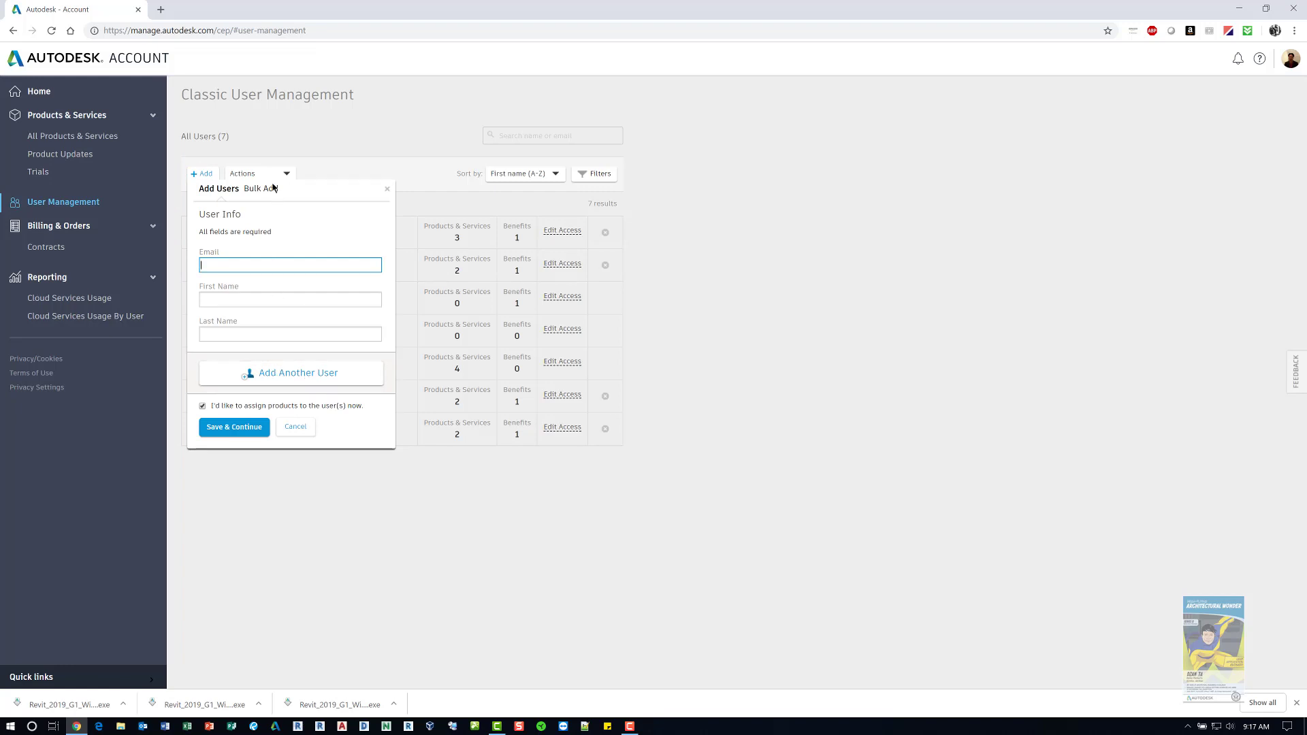
click(215, 262)
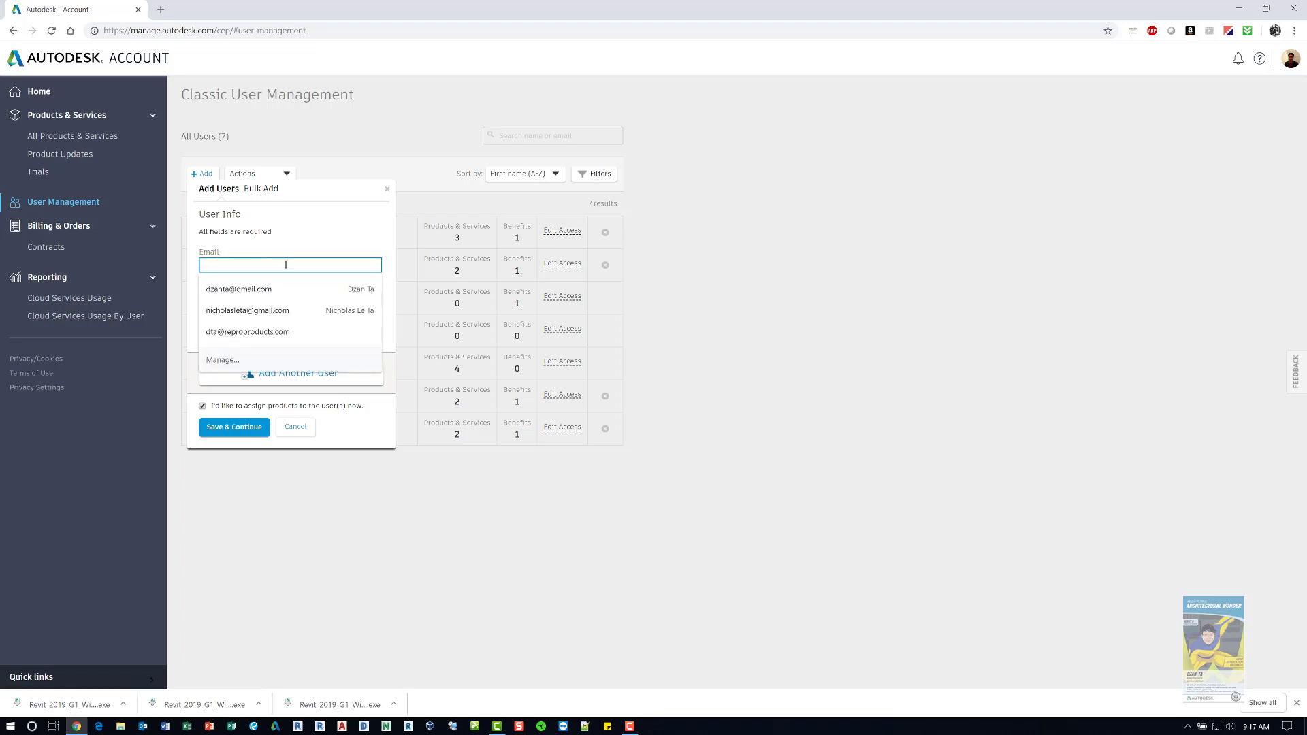
click(257, 311)
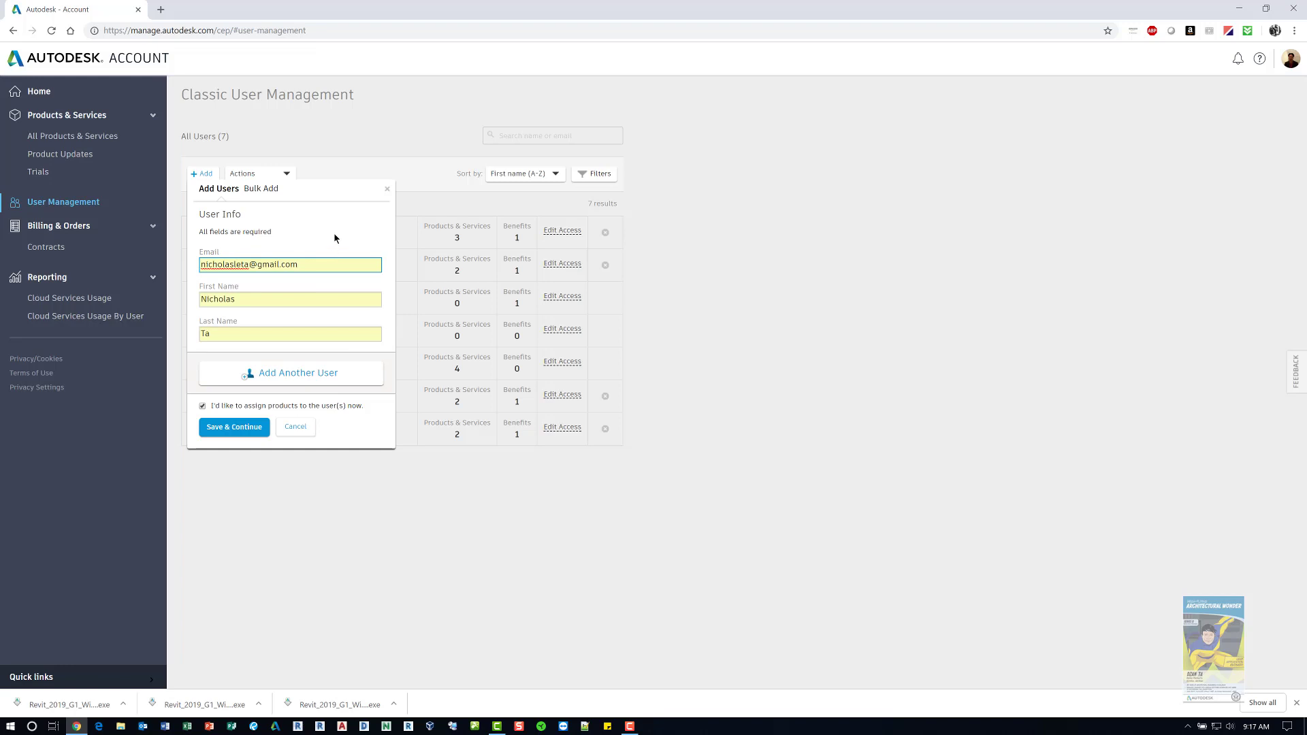
click(255, 430)
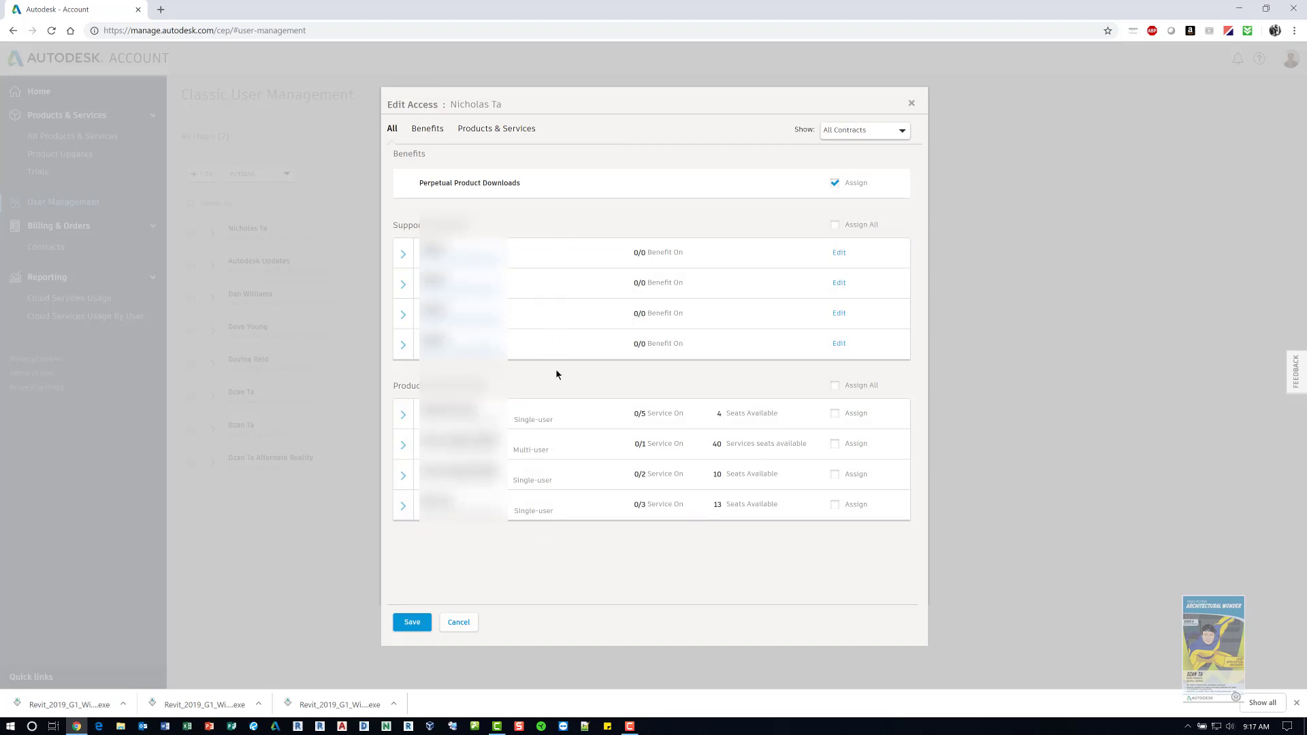
Try assigning the last listed single-user product to the new user, and cancel the access edit
click(727, 415)
click(727, 482)
click(835, 505)
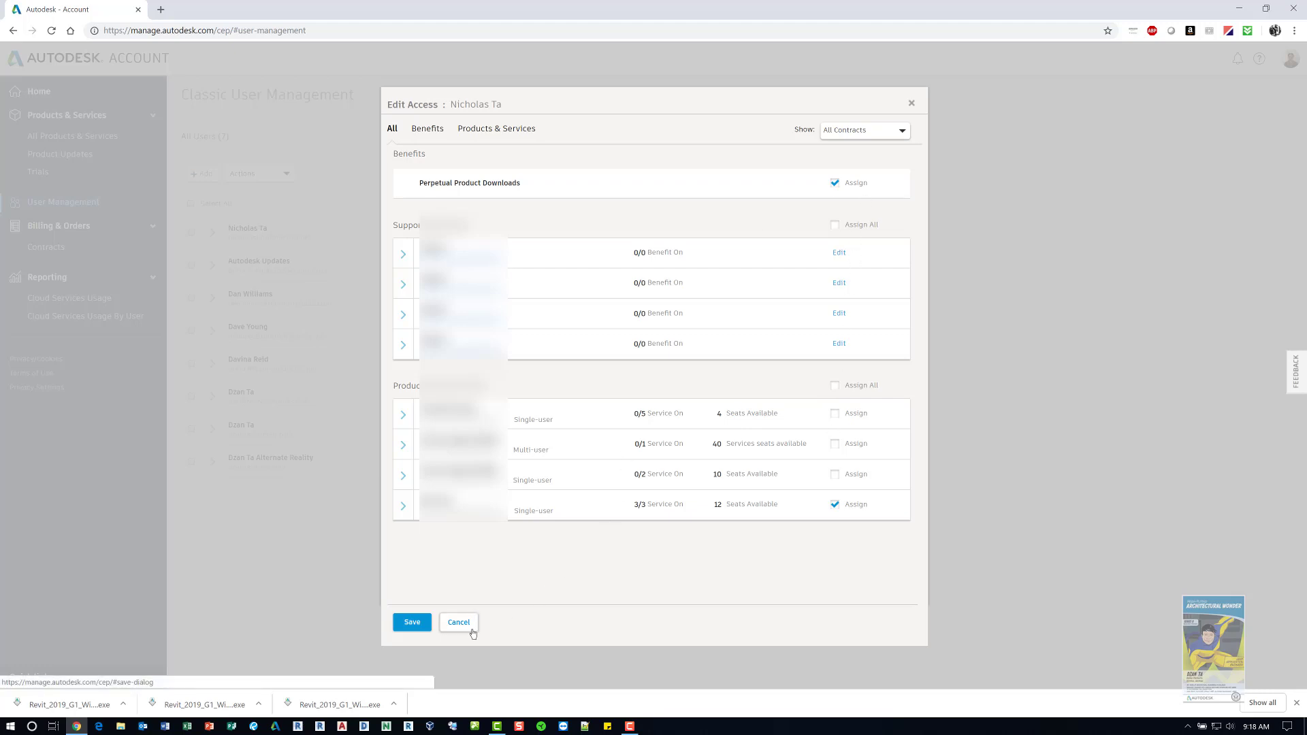
click(472, 628)
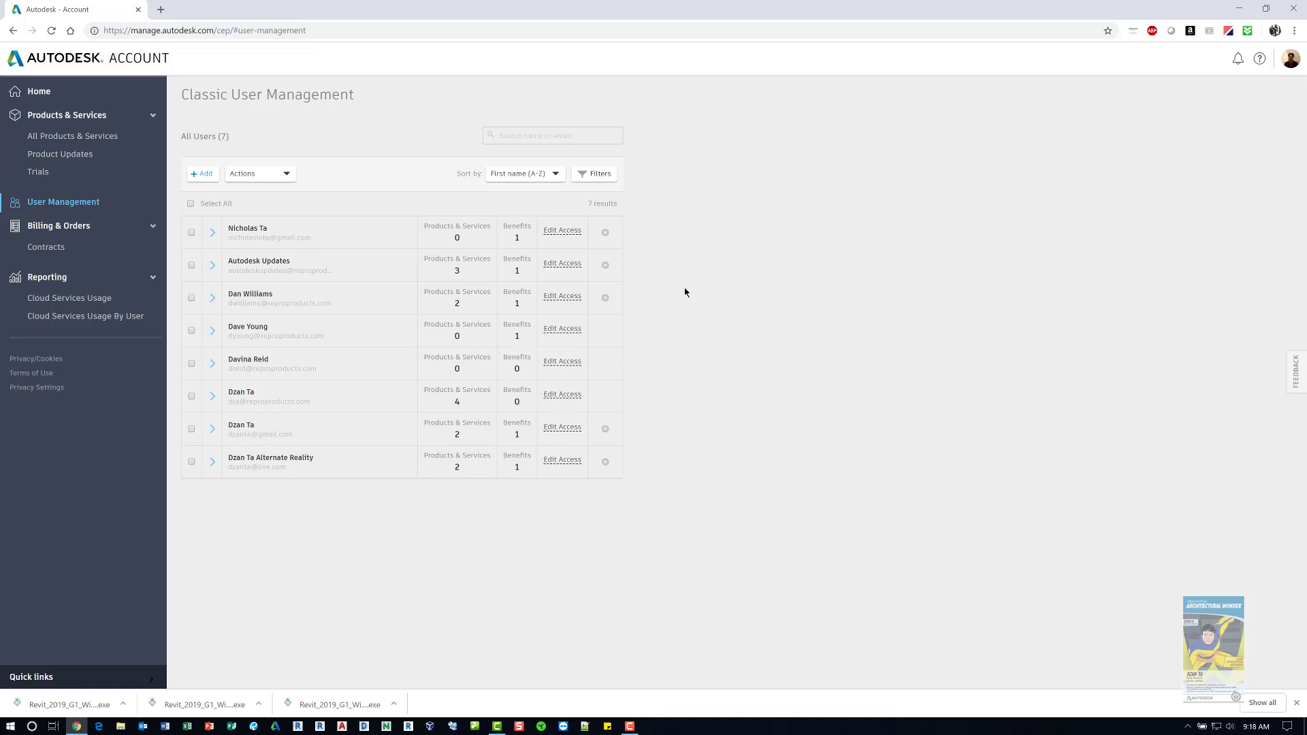
Remove the newly added user from the user list
click(605, 234)
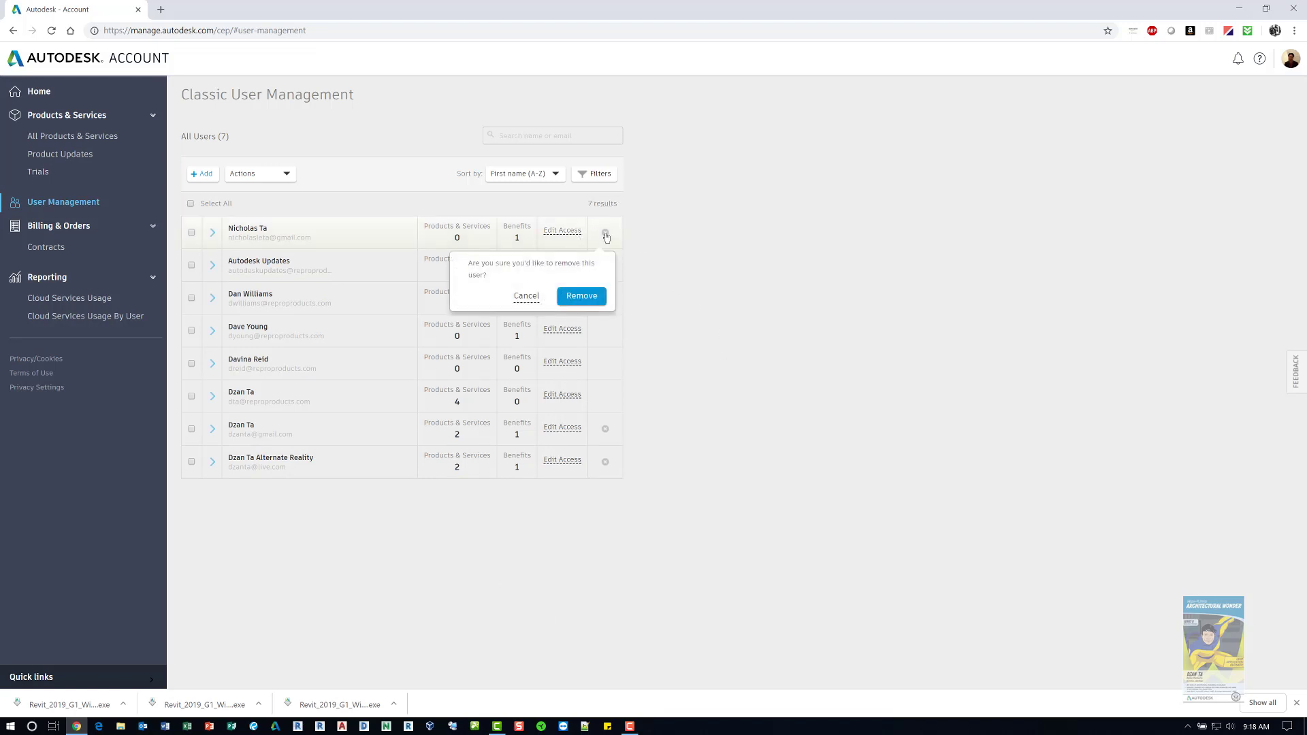
click(589, 297)
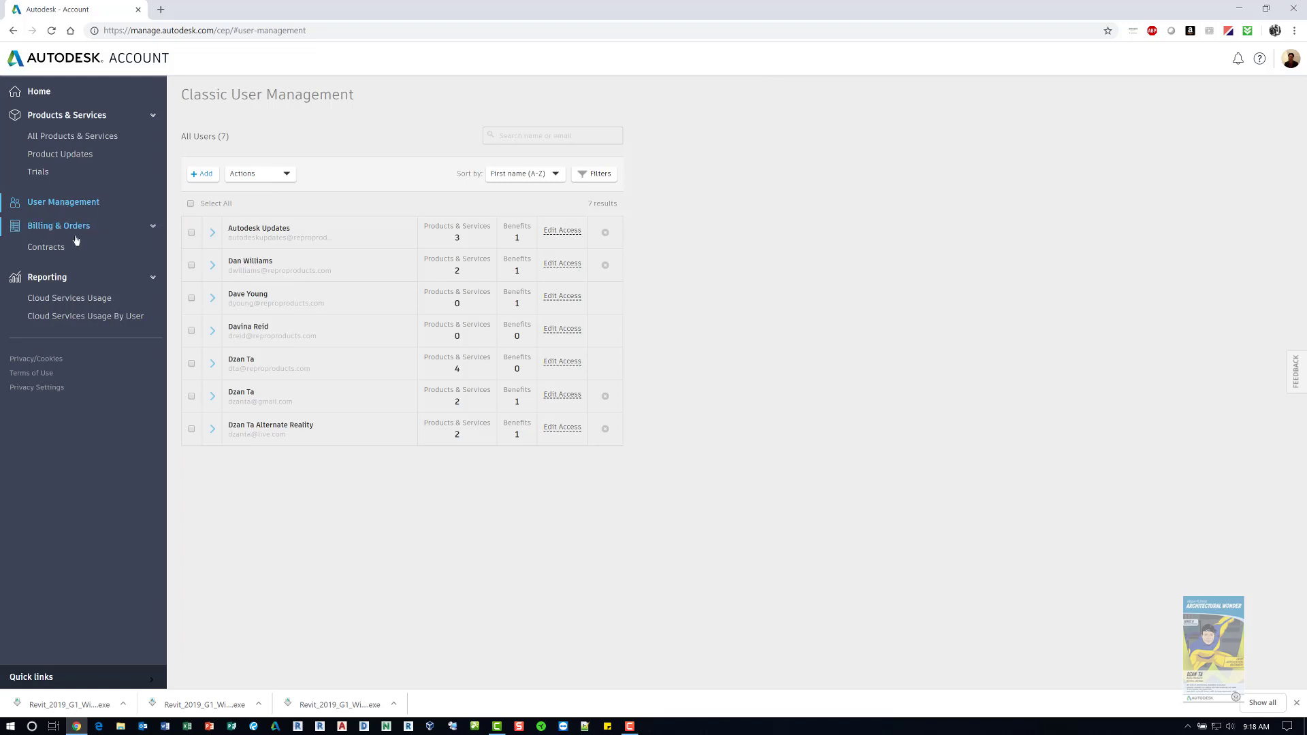
View the Contracts page, and examine the first contract's details with the BIM 360 Build subscription expanded
click(59, 249)
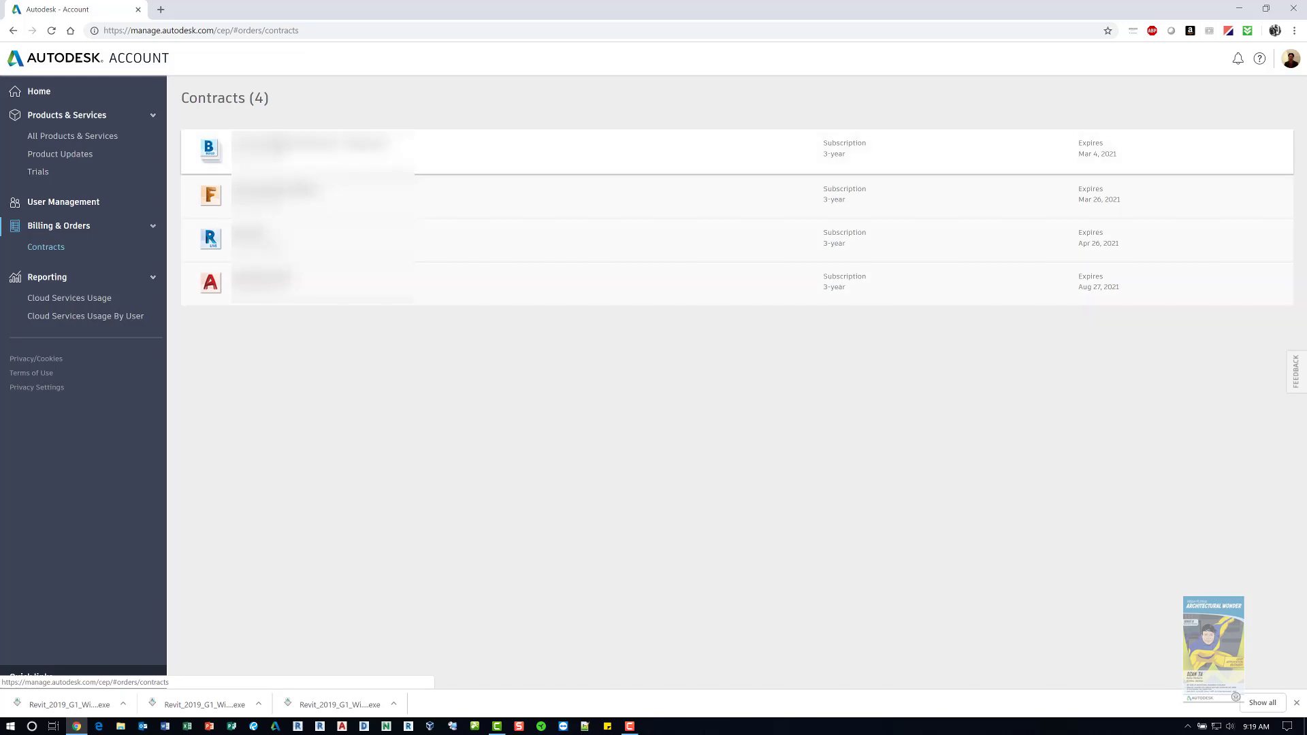
click(280, 146)
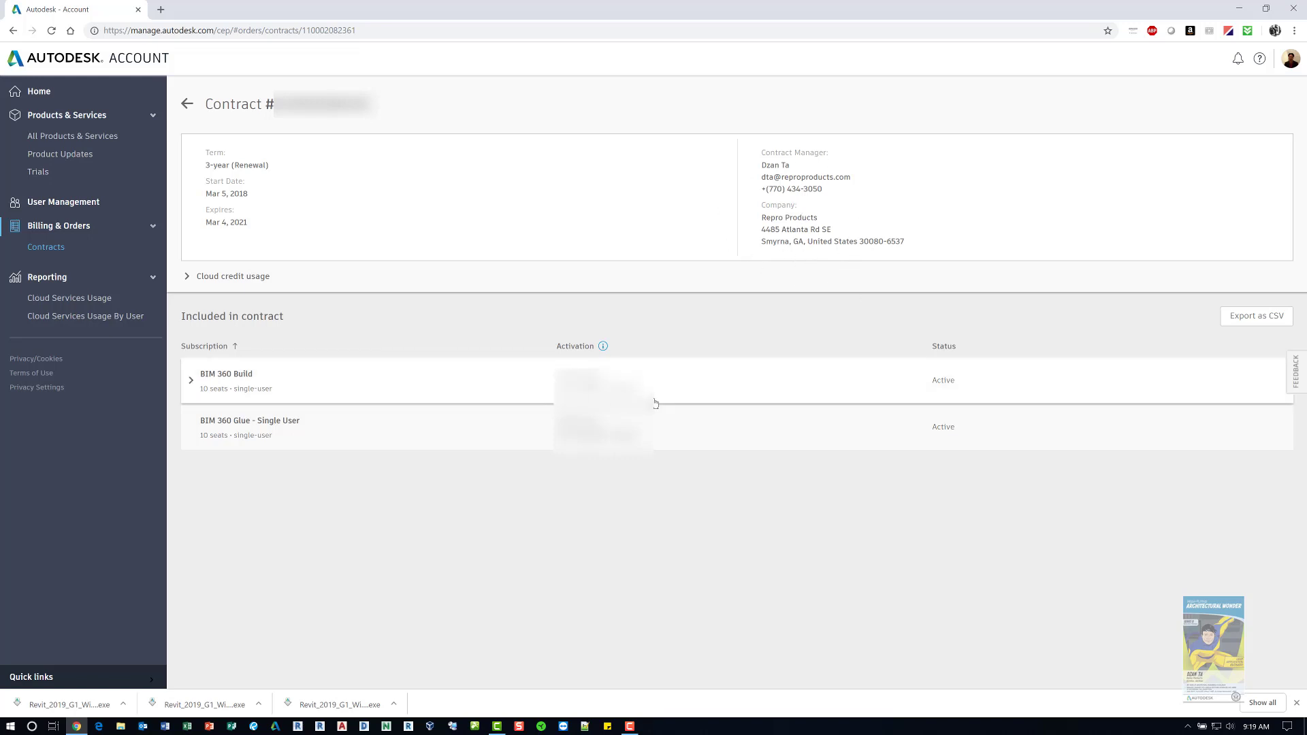
click(191, 381)
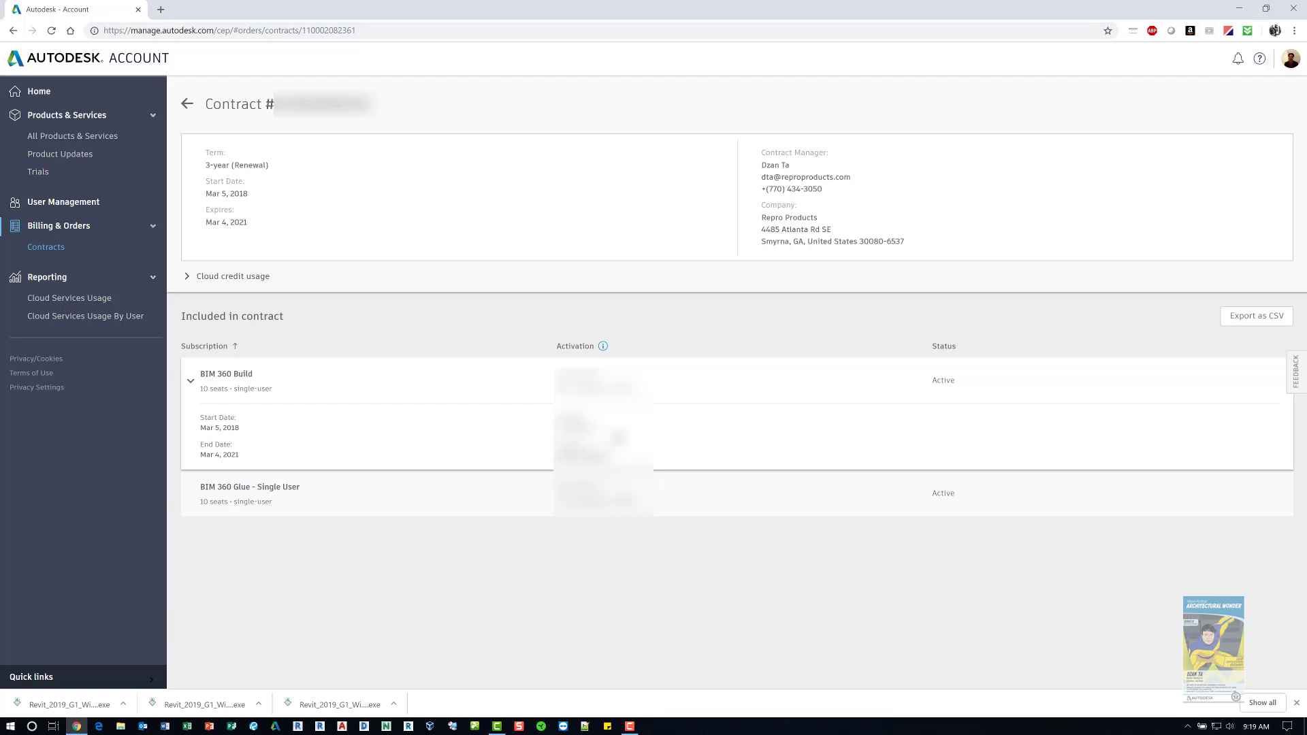
View the Cloud Services Usage report with its individual and shared cloud credits
click(57, 279)
click(57, 279)
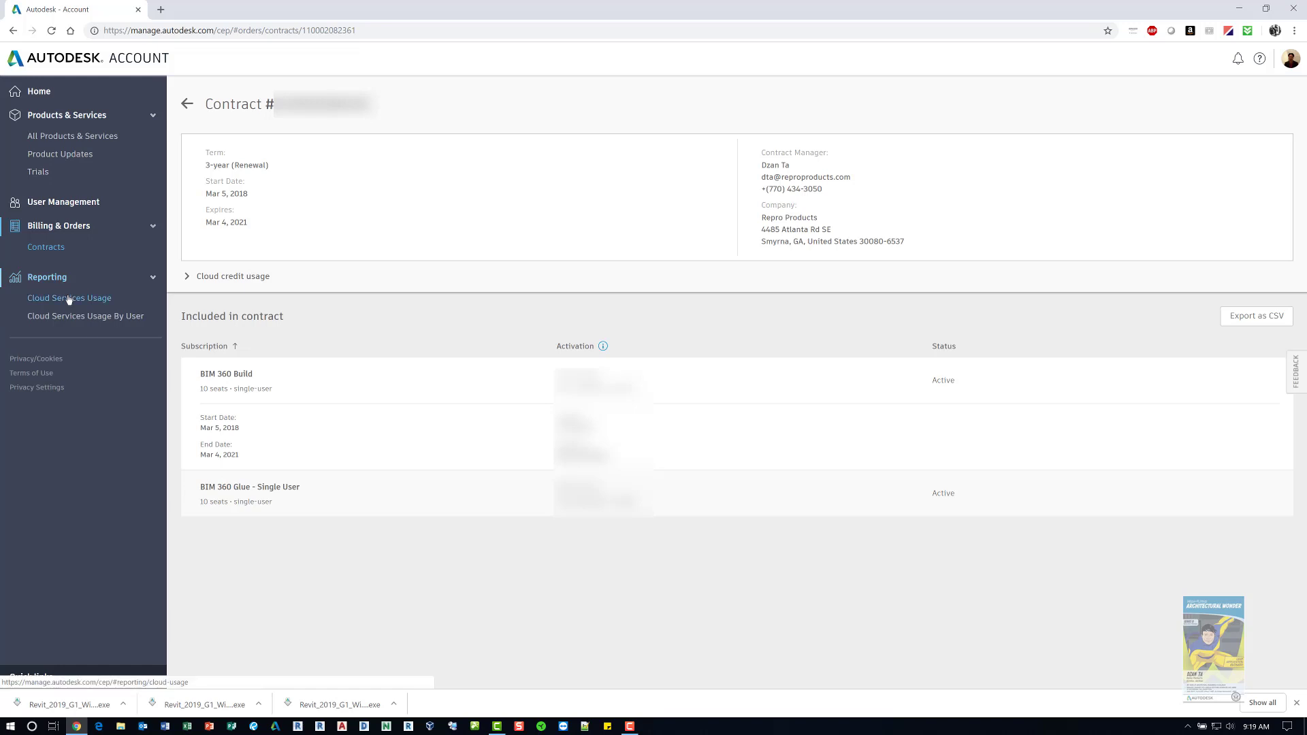
click(69, 298)
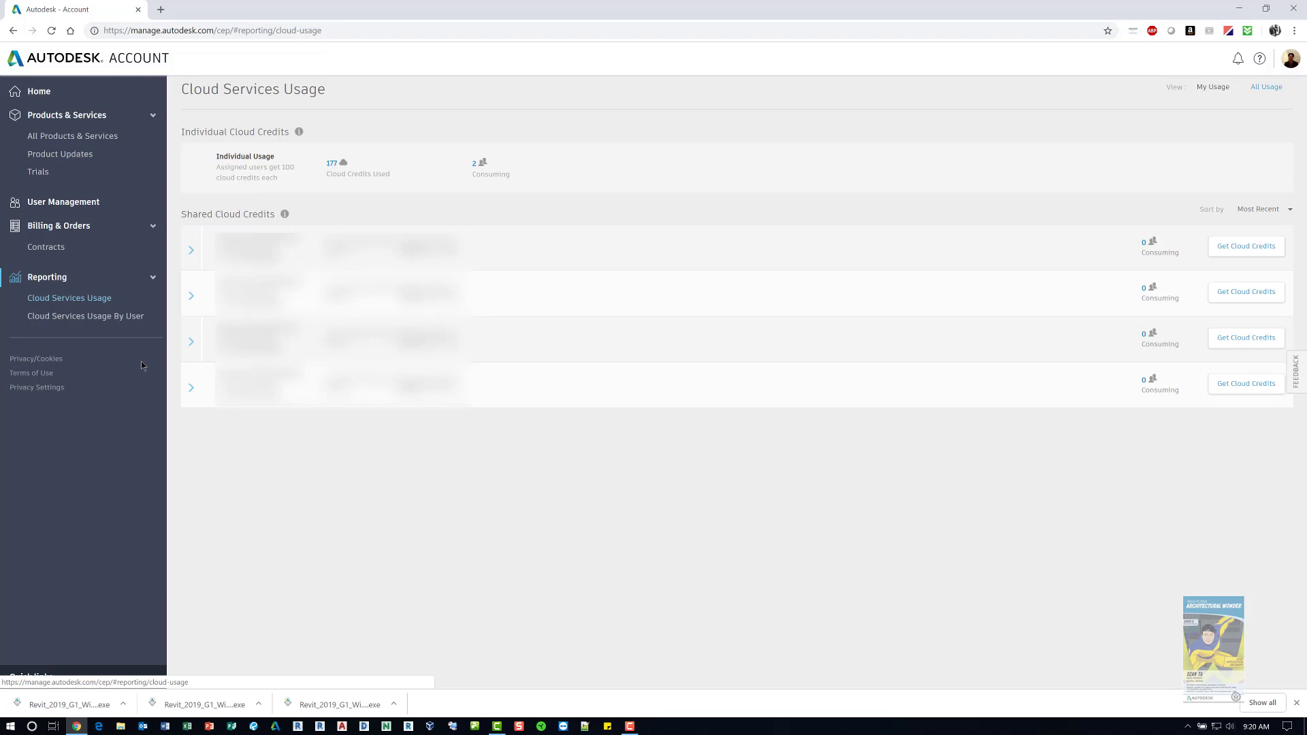
Return to the account's Home page and check the account notifications
click(35, 93)
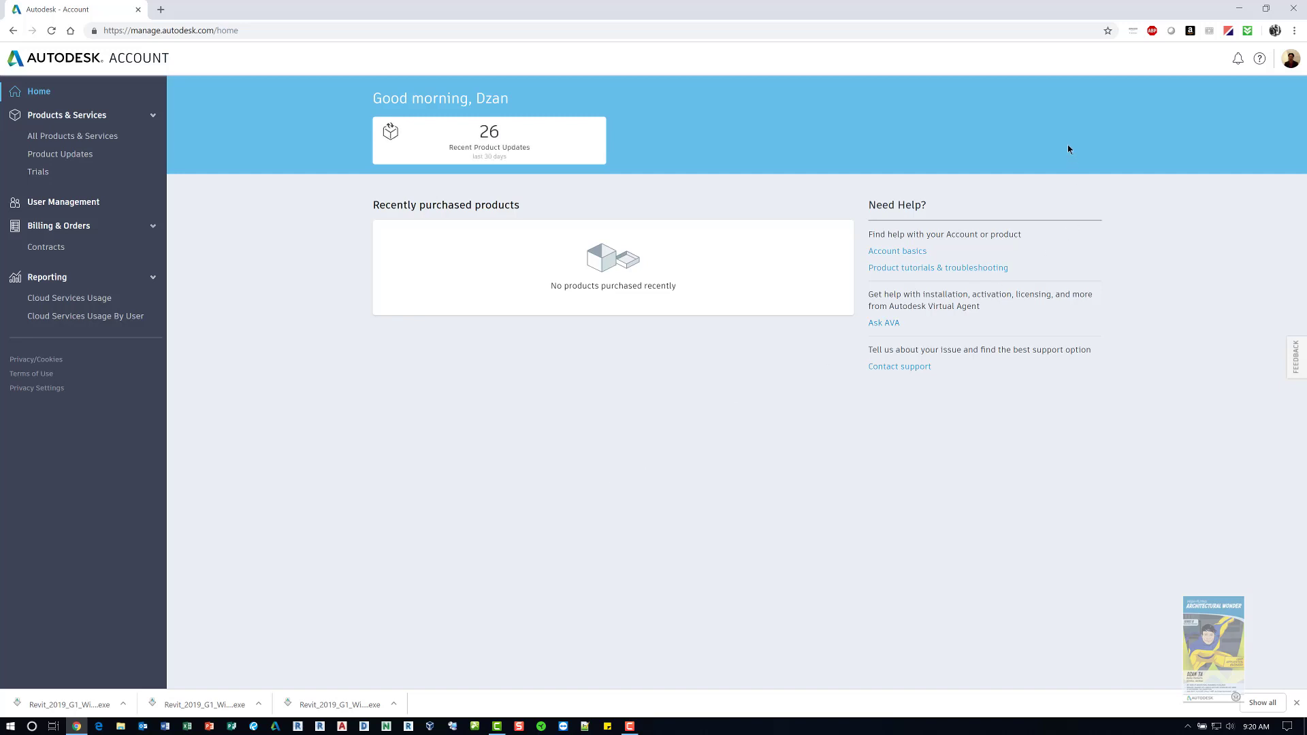
click(1240, 61)
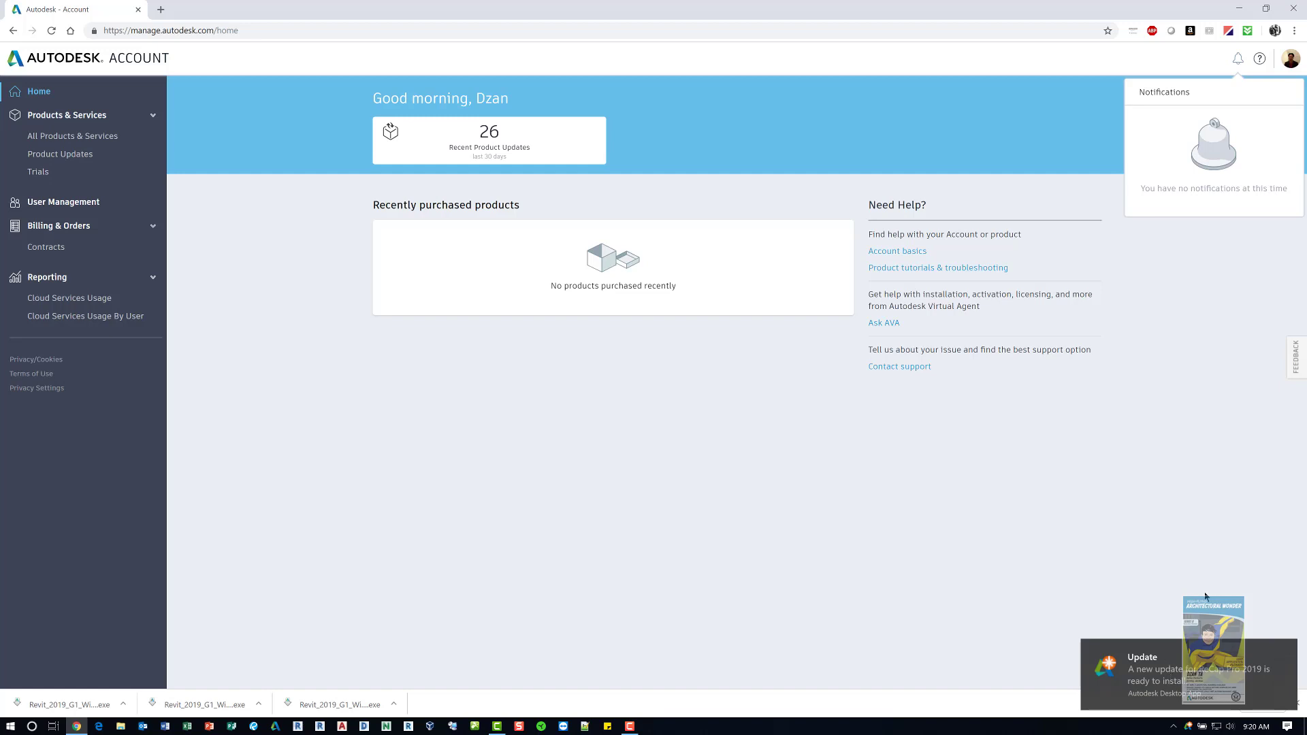
Switch to the Autodesk desktop app, run the ReCap Pro 2019.3 Update 64-Bit, and close the app
click(1180, 680)
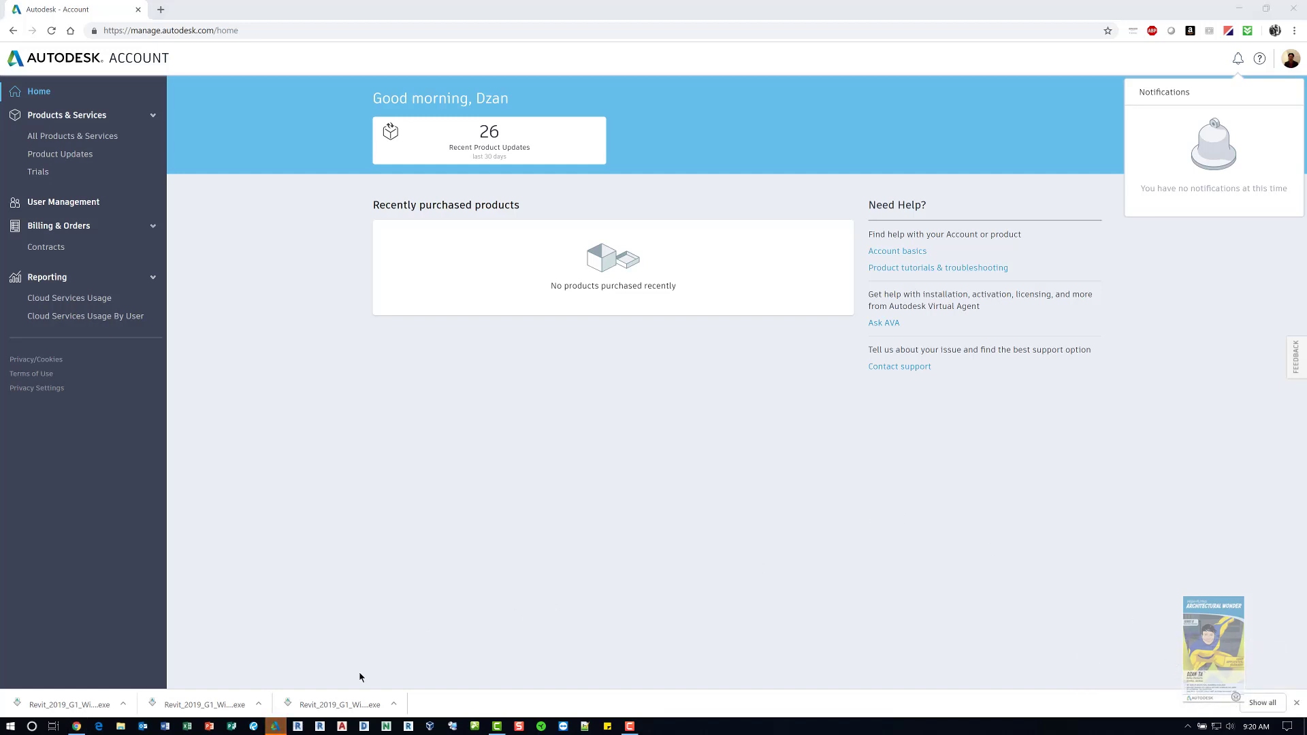
click(275, 726)
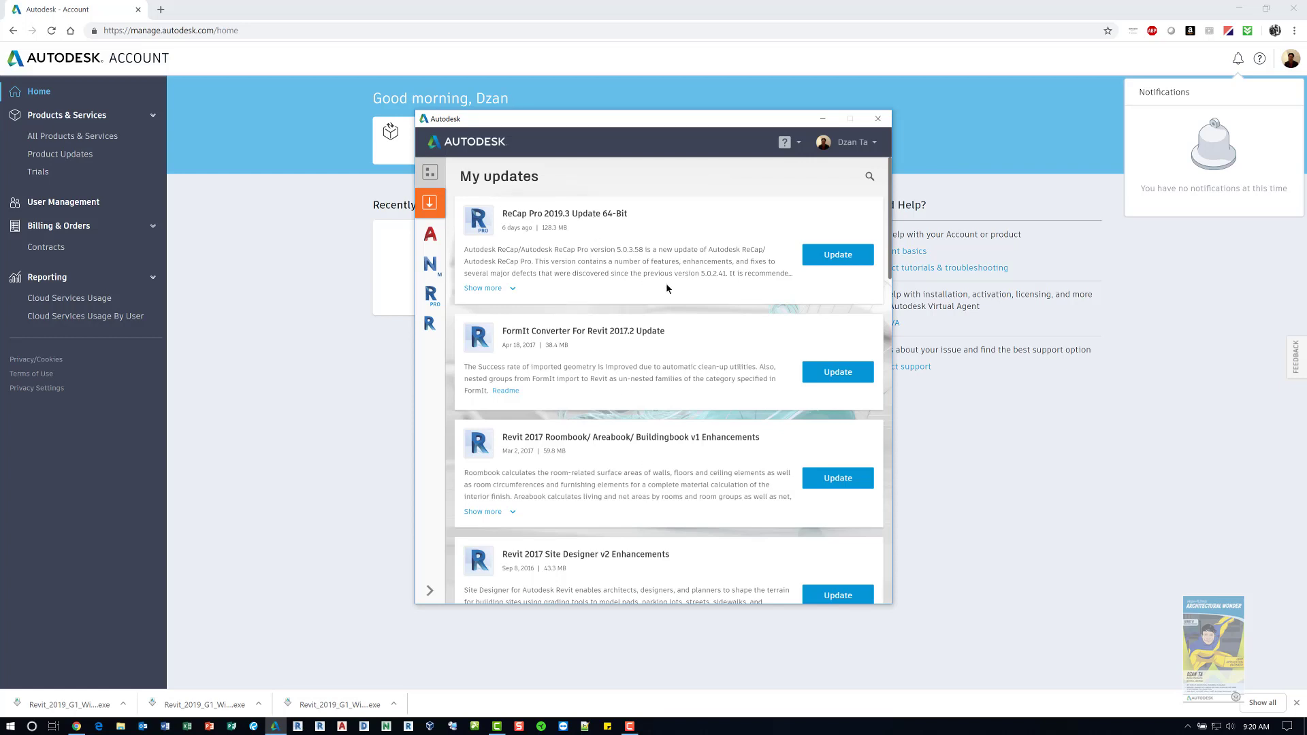
click(844, 254)
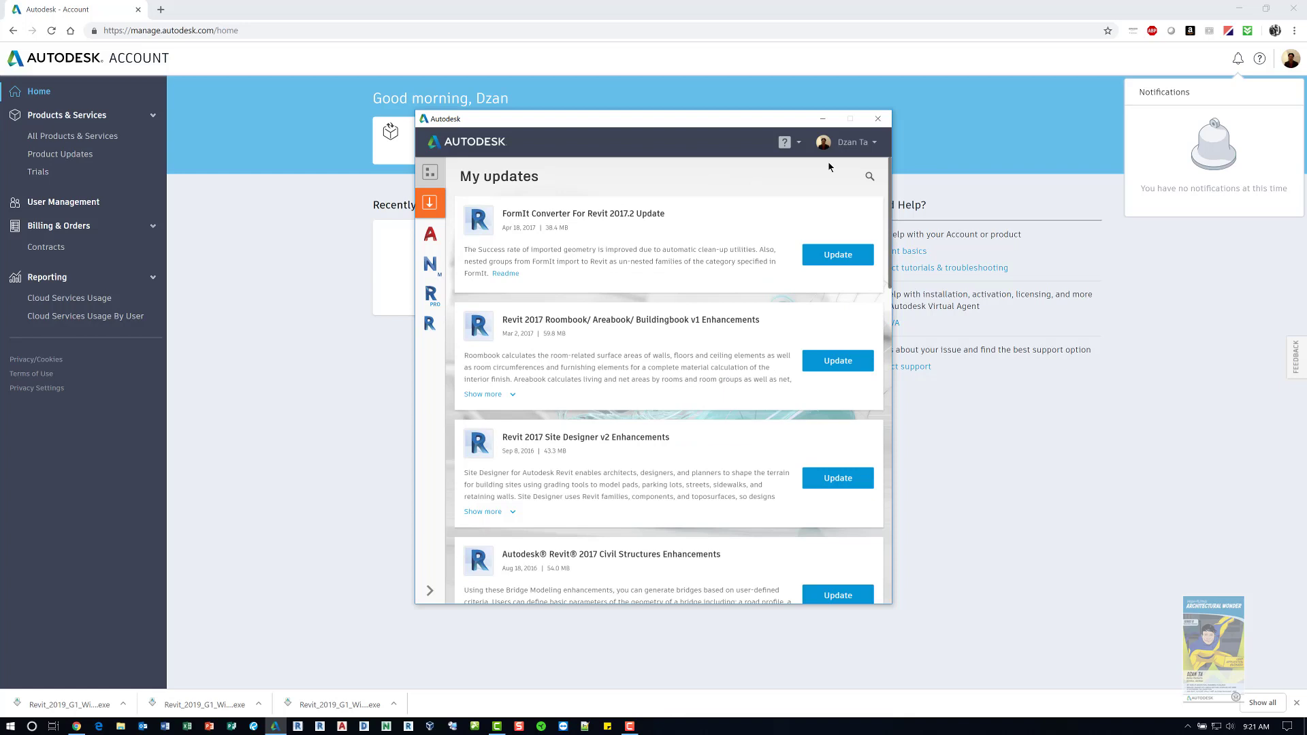
click(878, 119)
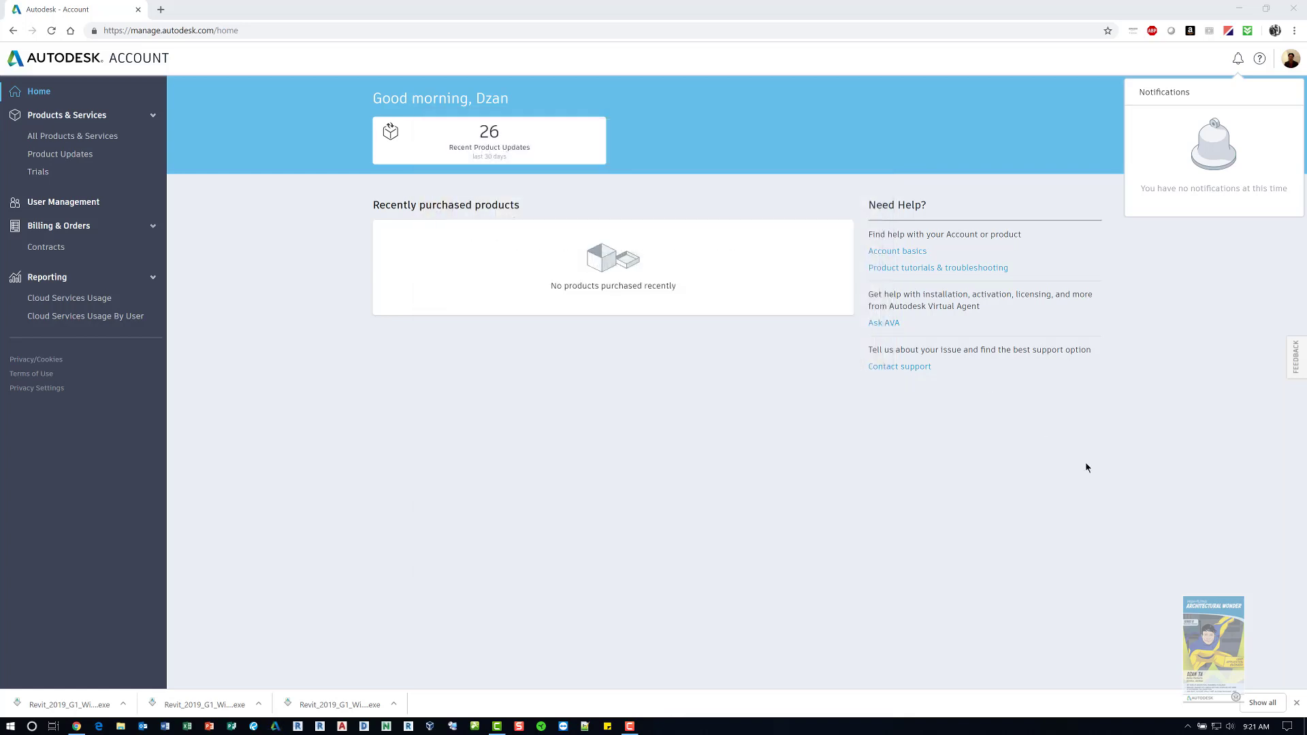
View the Product tutorials & troubleshooting page from the account help, and close it
click(1259, 63)
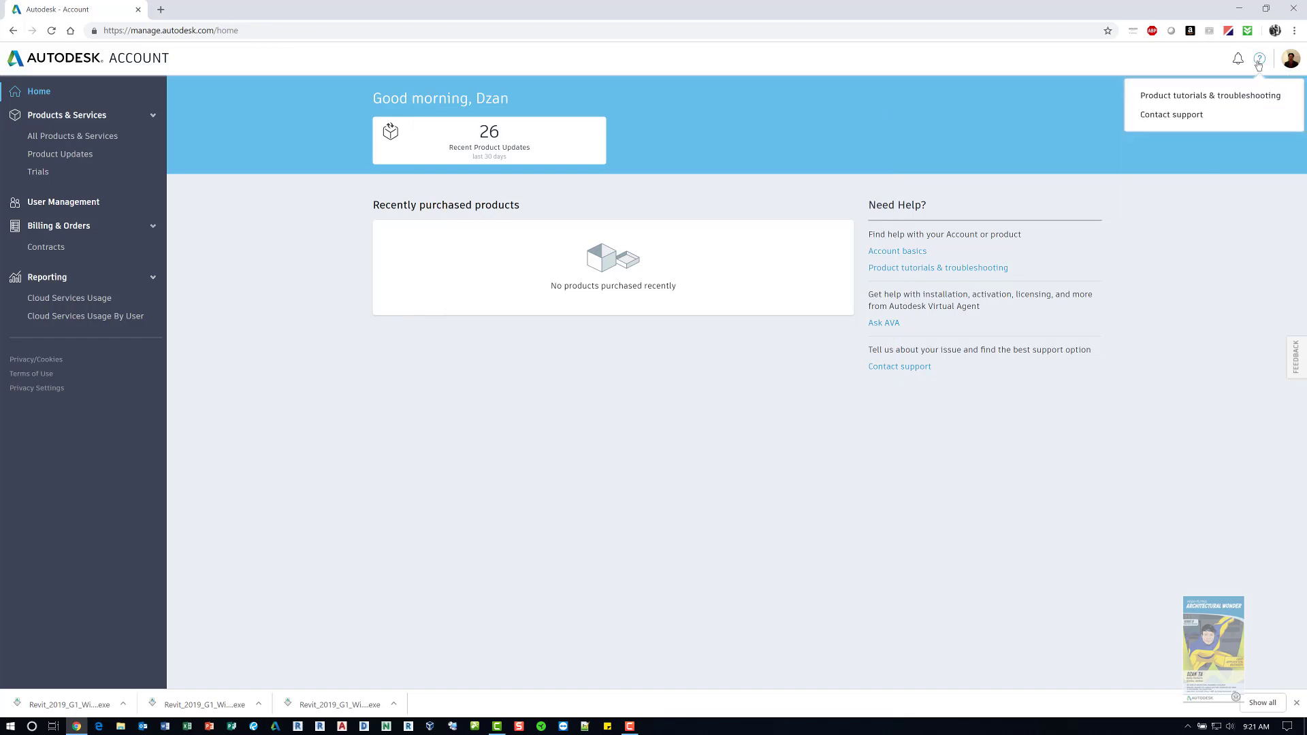
click(1228, 102)
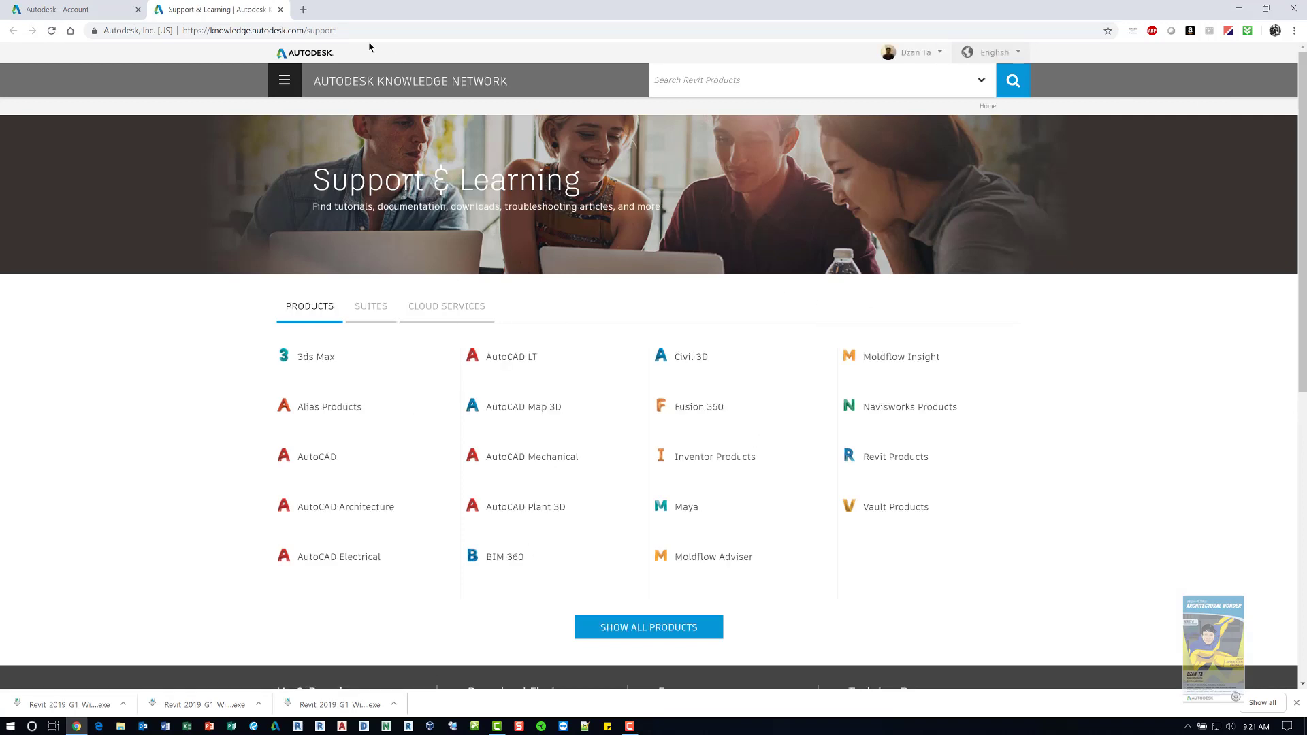
click(280, 9)
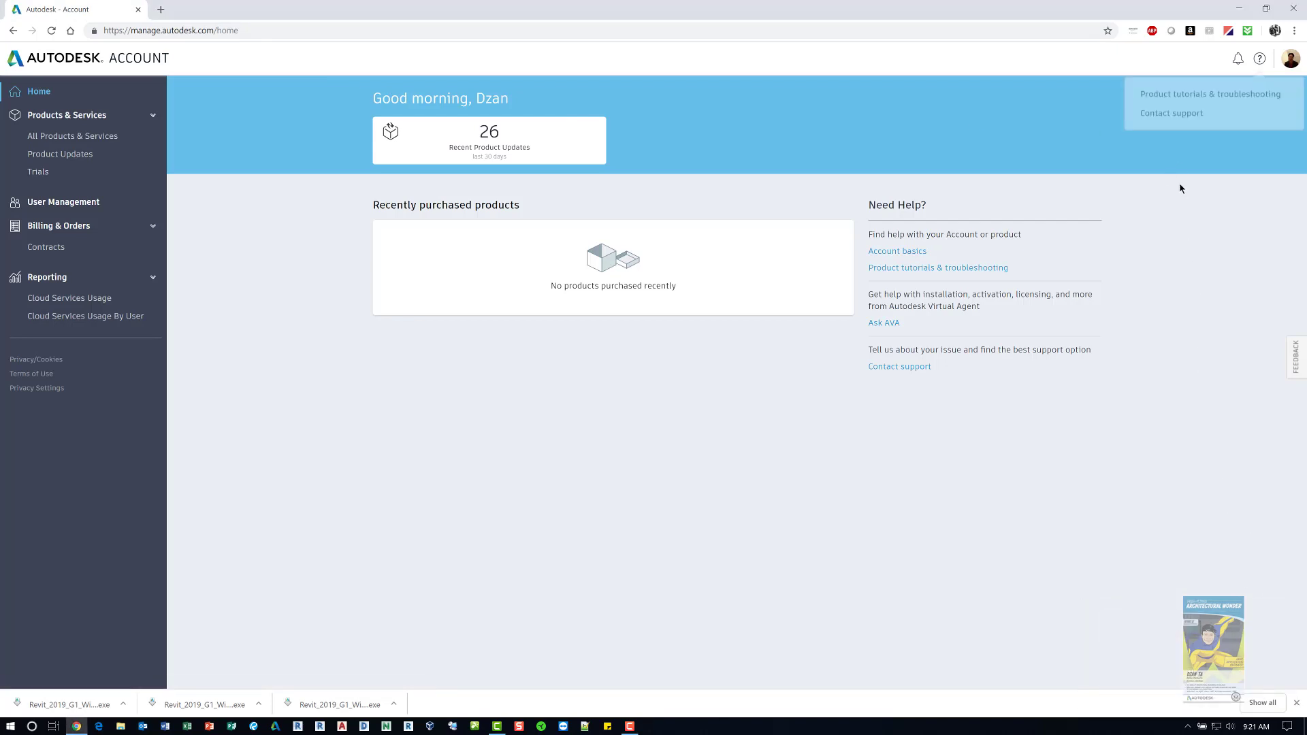
View the Contact Support page, look through its help categories, and close it
mouse_move(1259, 58)
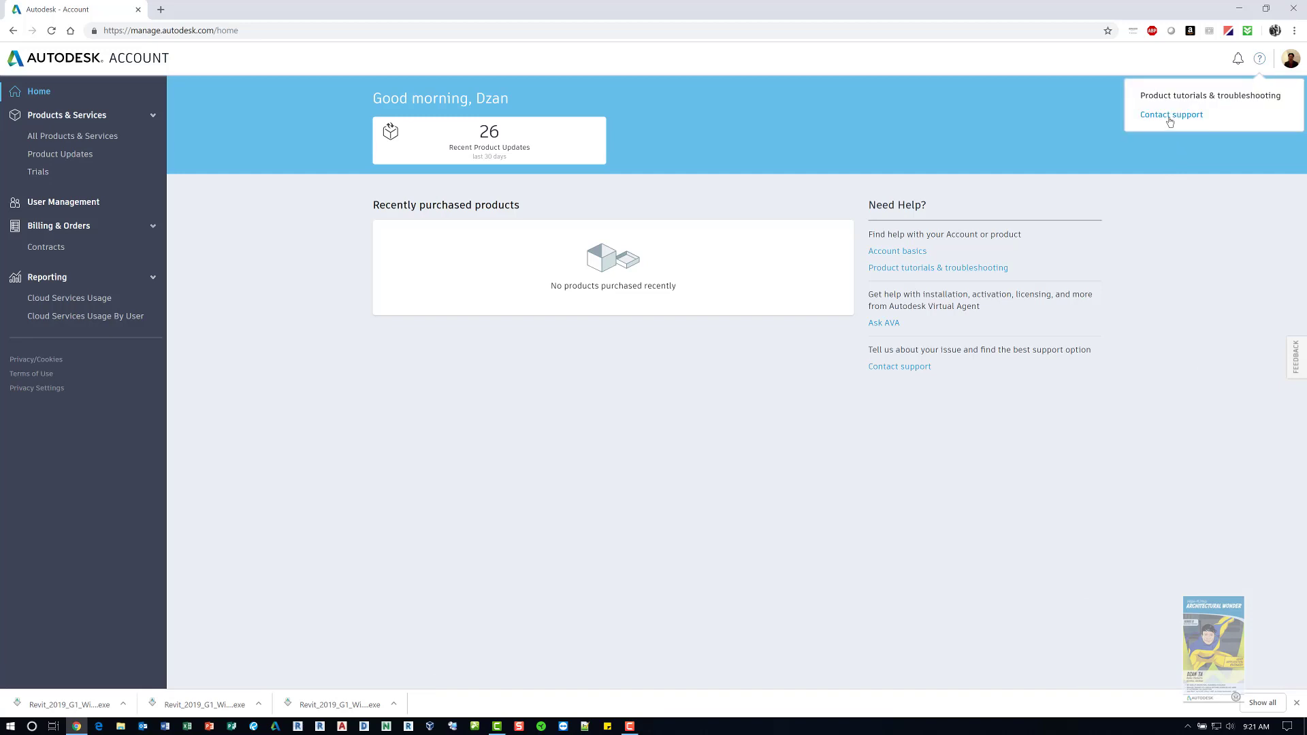
click(1169, 115)
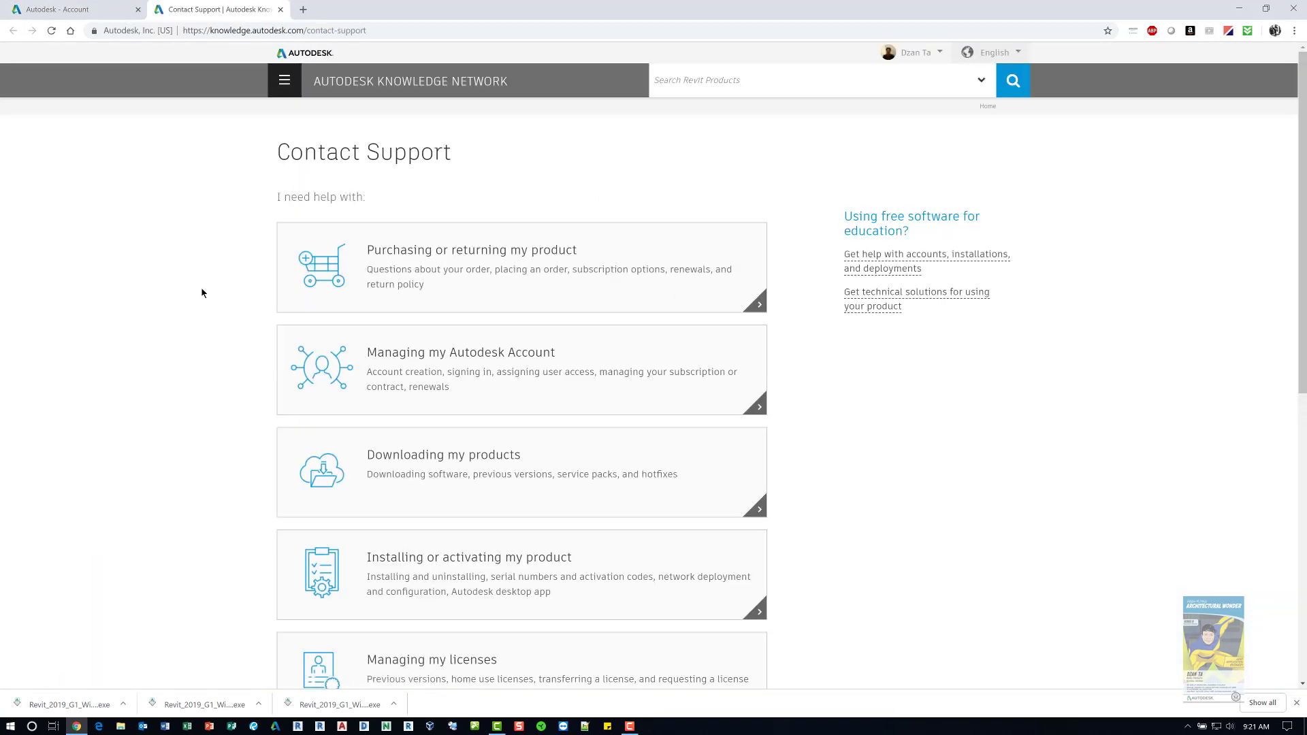
scroll(189, 368, down, 1)
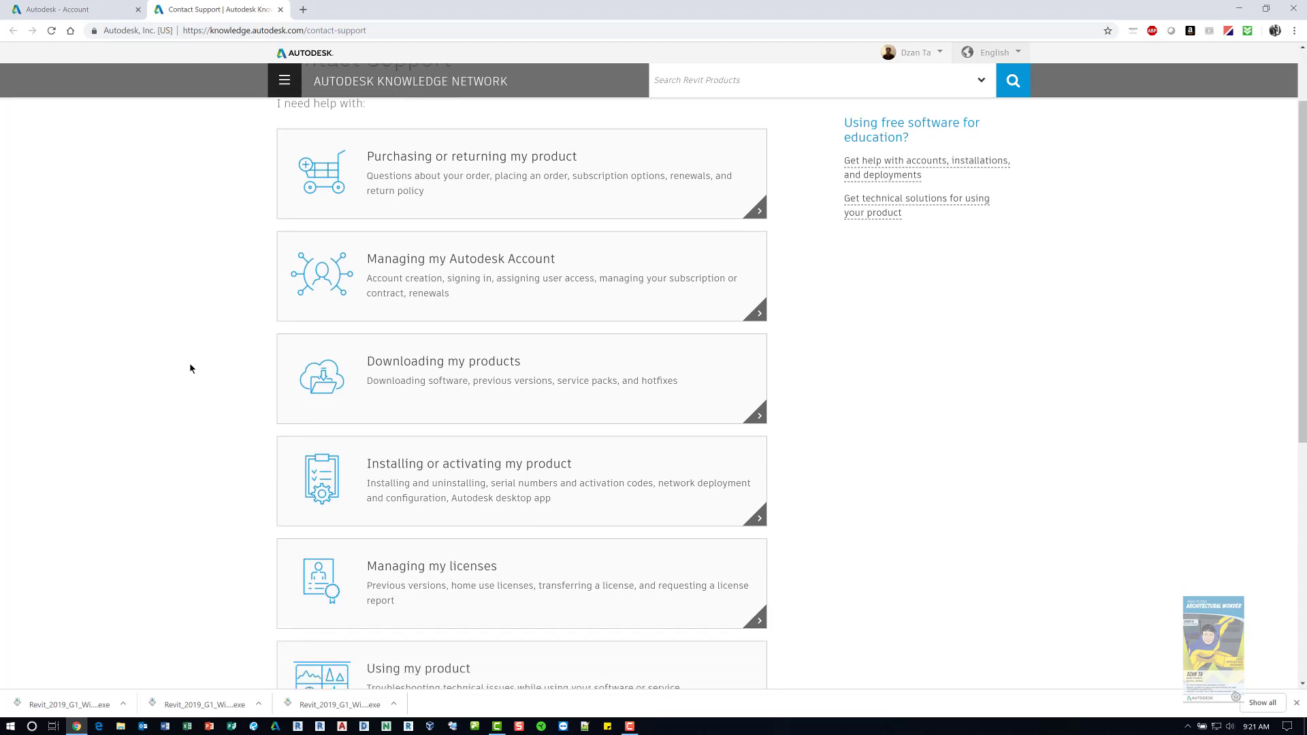
scroll(190, 368, down, 1)
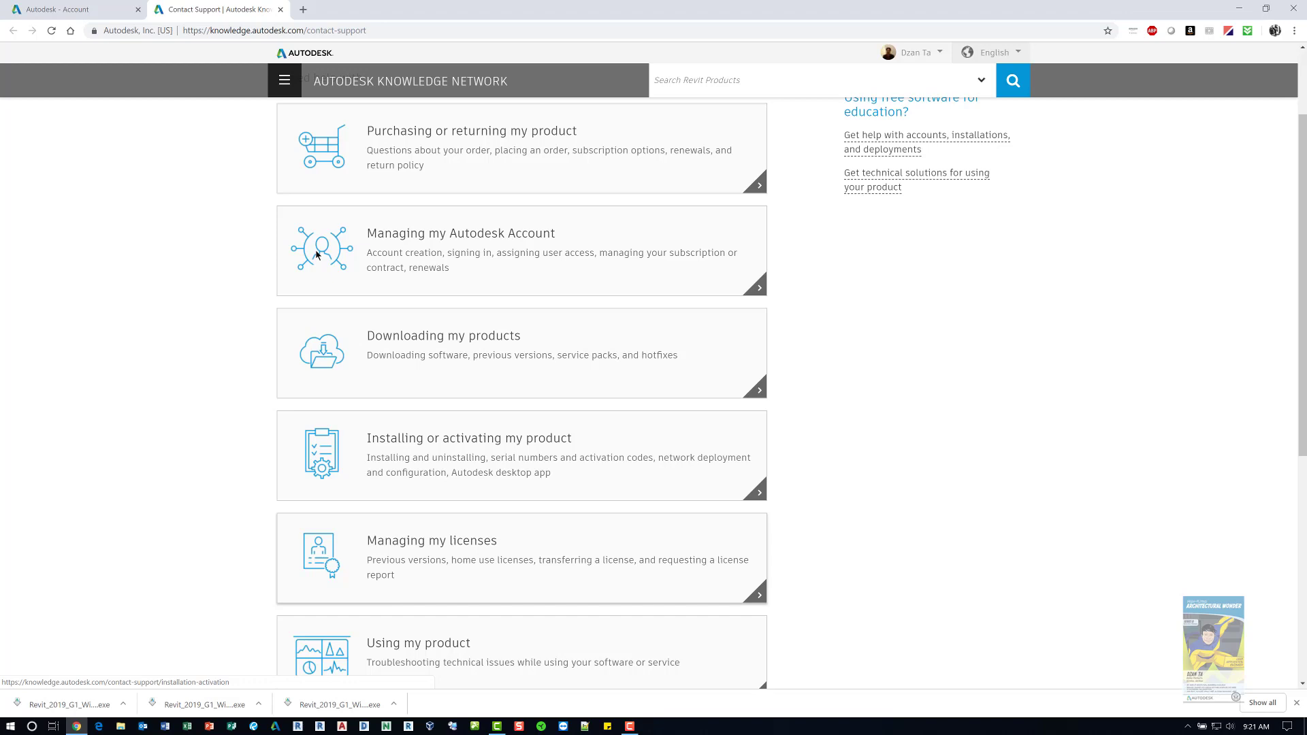
click(282, 12)
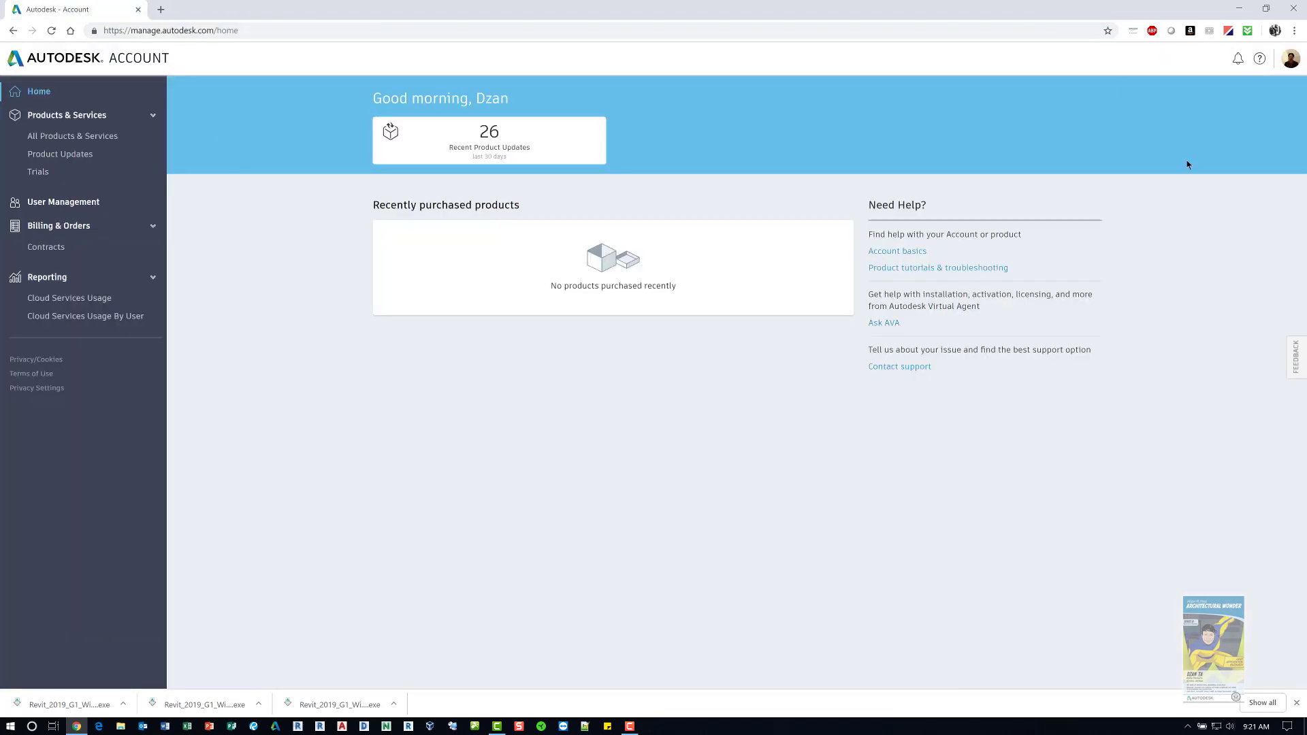
Open My profile and review the personal, contact and professional information it holds
click(1291, 61)
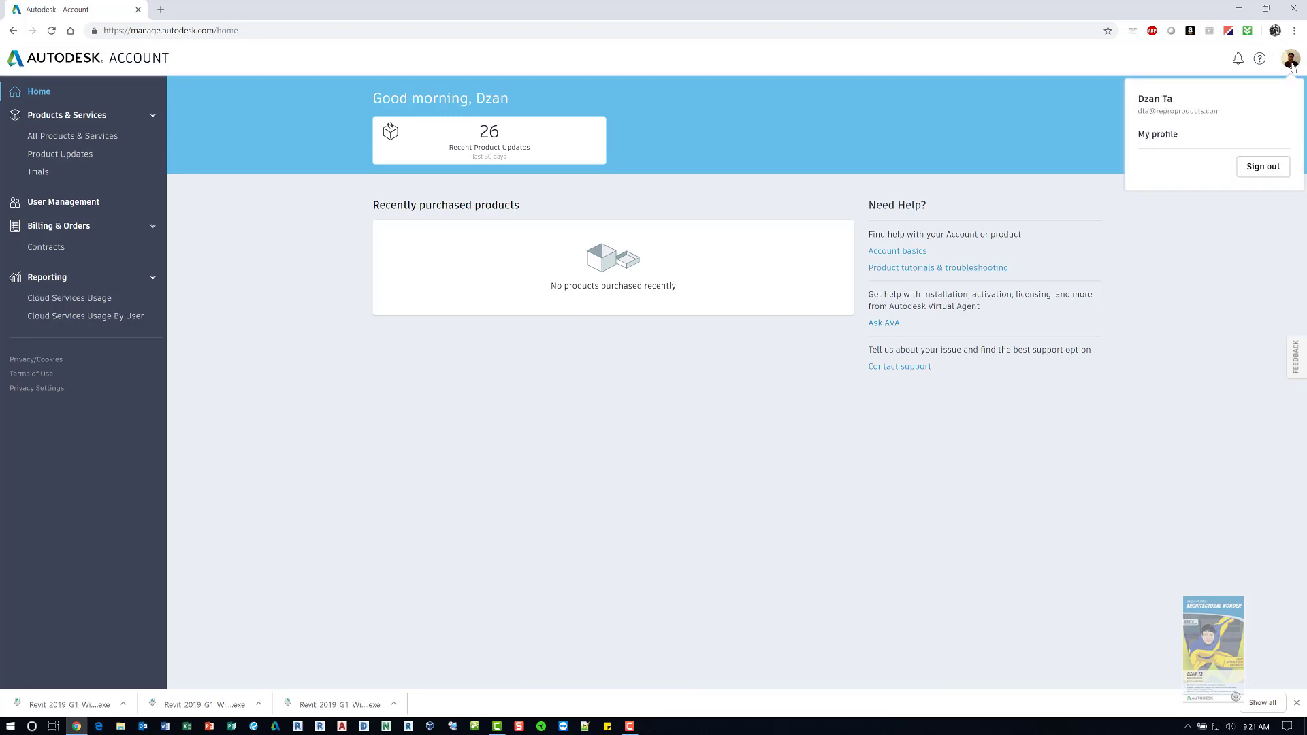
click(1169, 135)
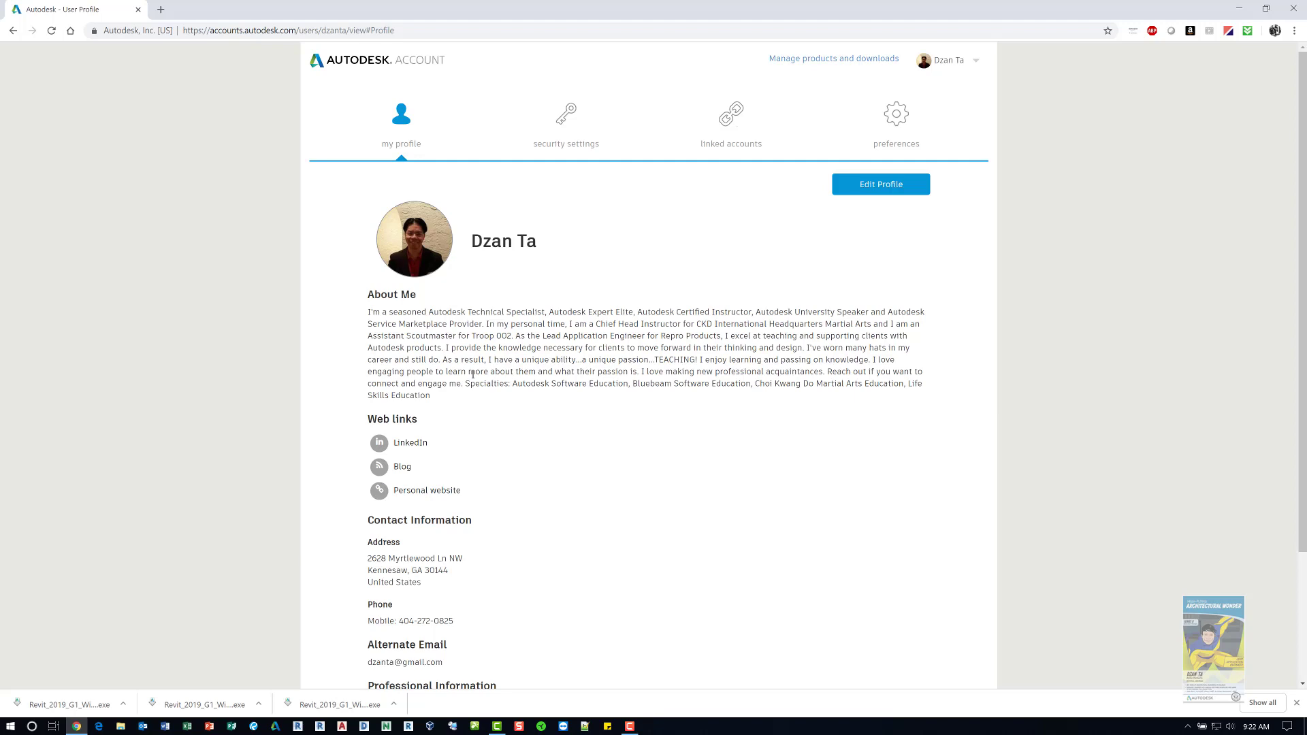
scroll(473, 374, down, 3)
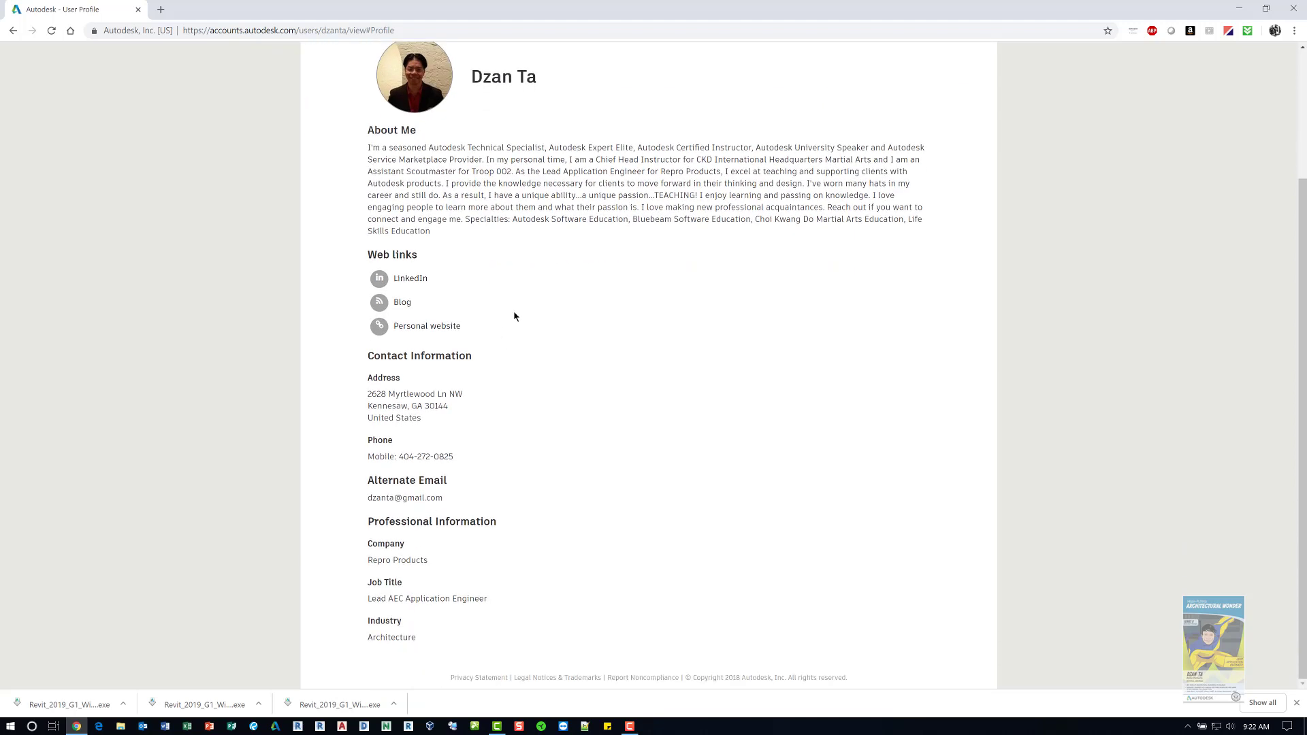
scroll(453, 519, up, 3)
View the profile's security settings, linked accounts and preferences, and leave for the browser's home page
click(556, 146)
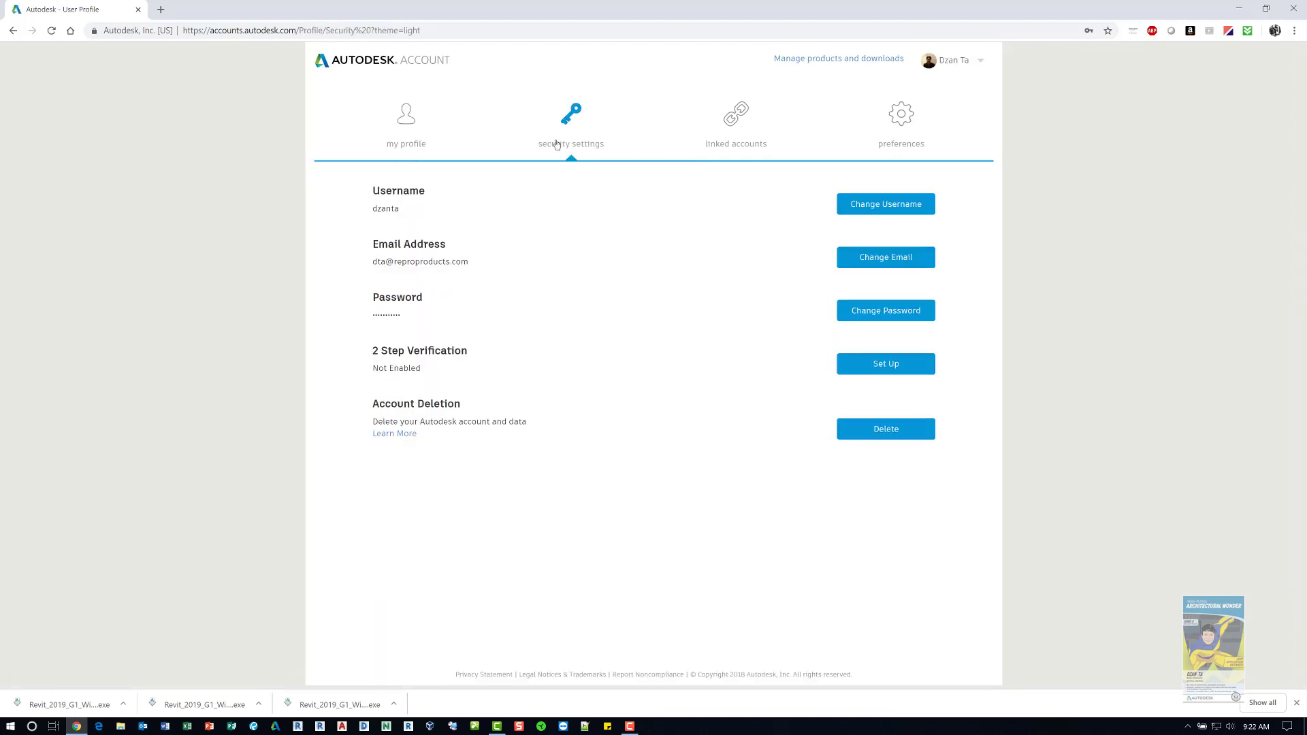
click(733, 146)
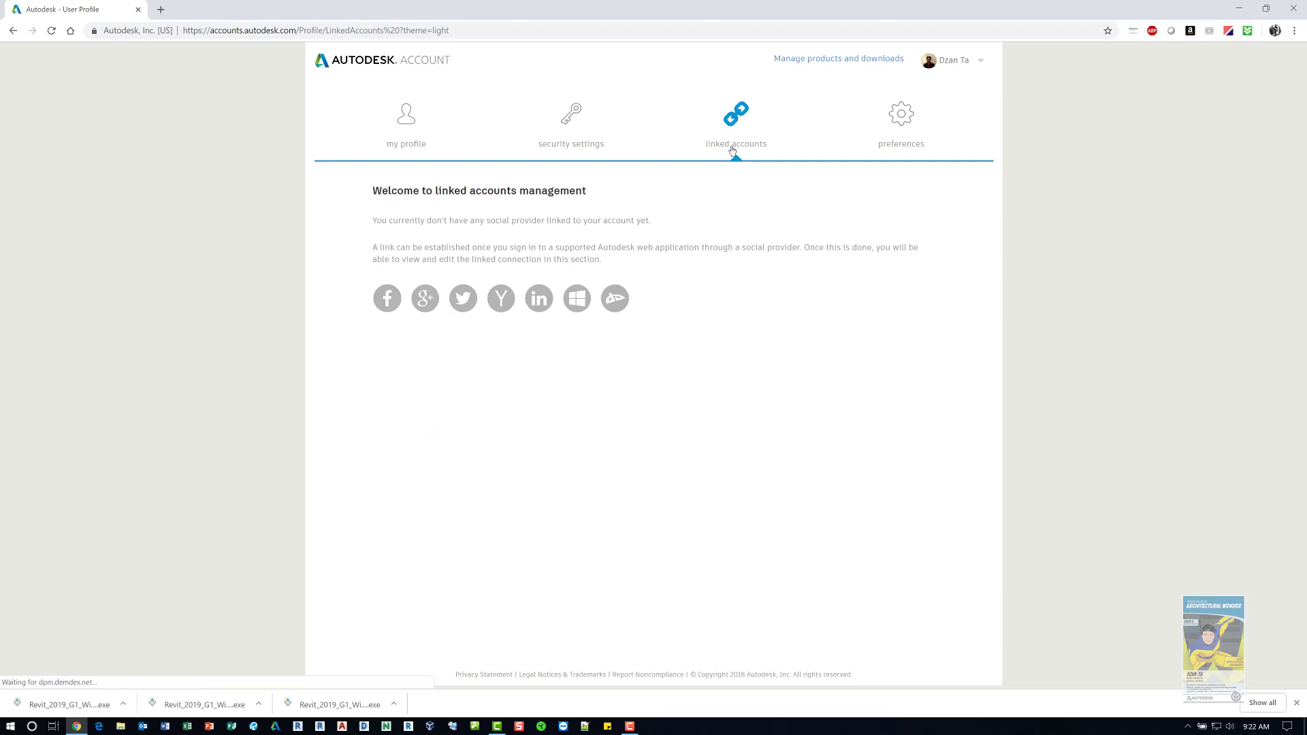
click(899, 126)
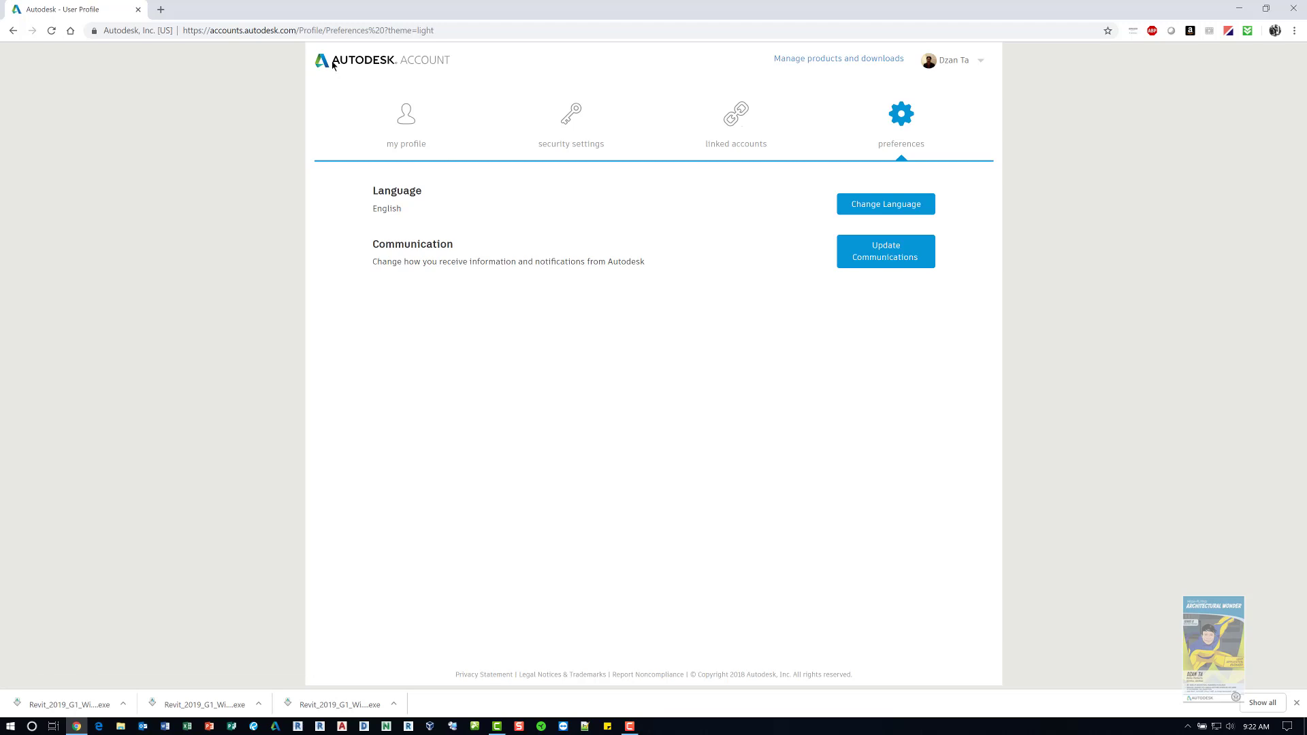
click(70, 31)
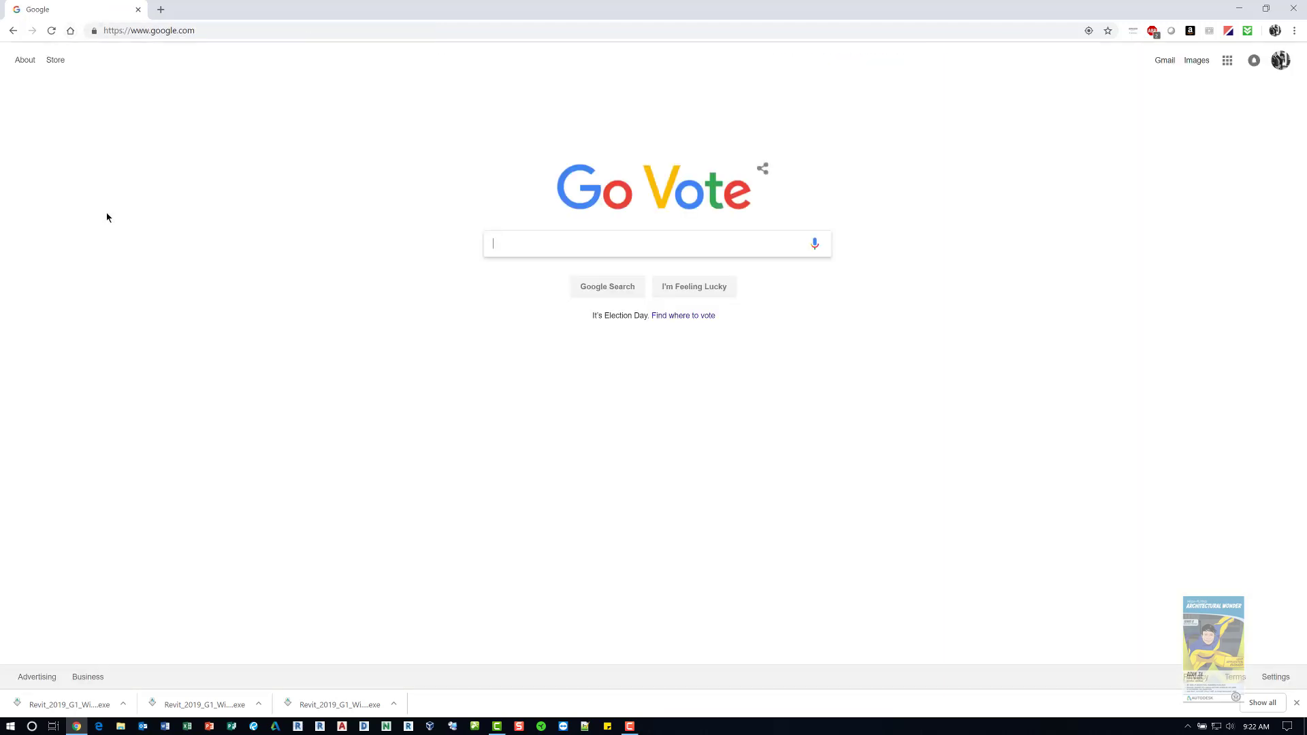